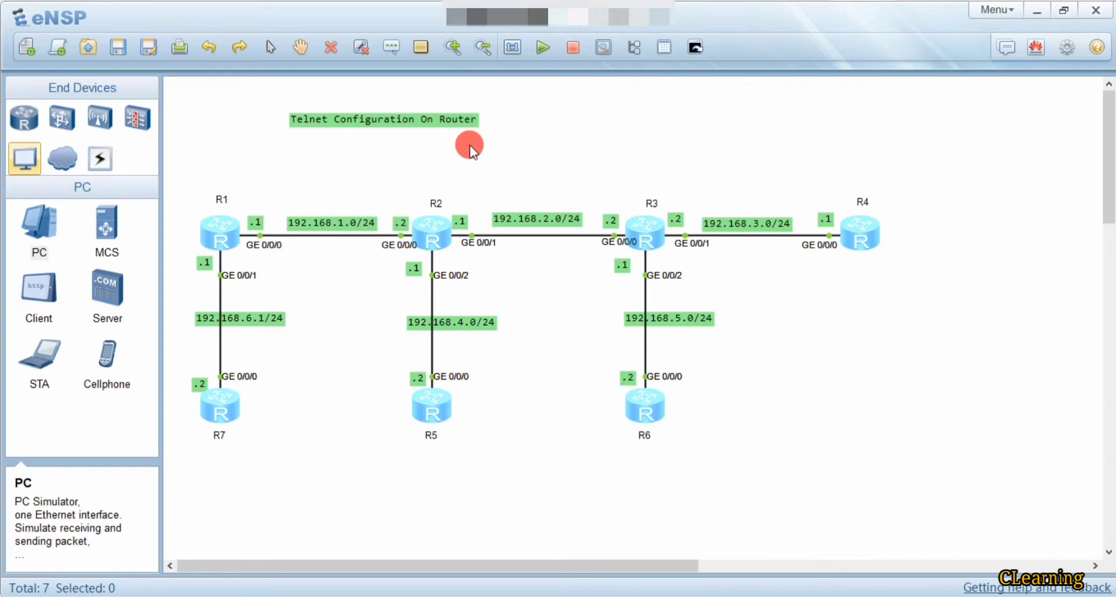
Step: Place a PC from End Devices on the canvas as PC1, below-right of R4
left_click(24, 119)
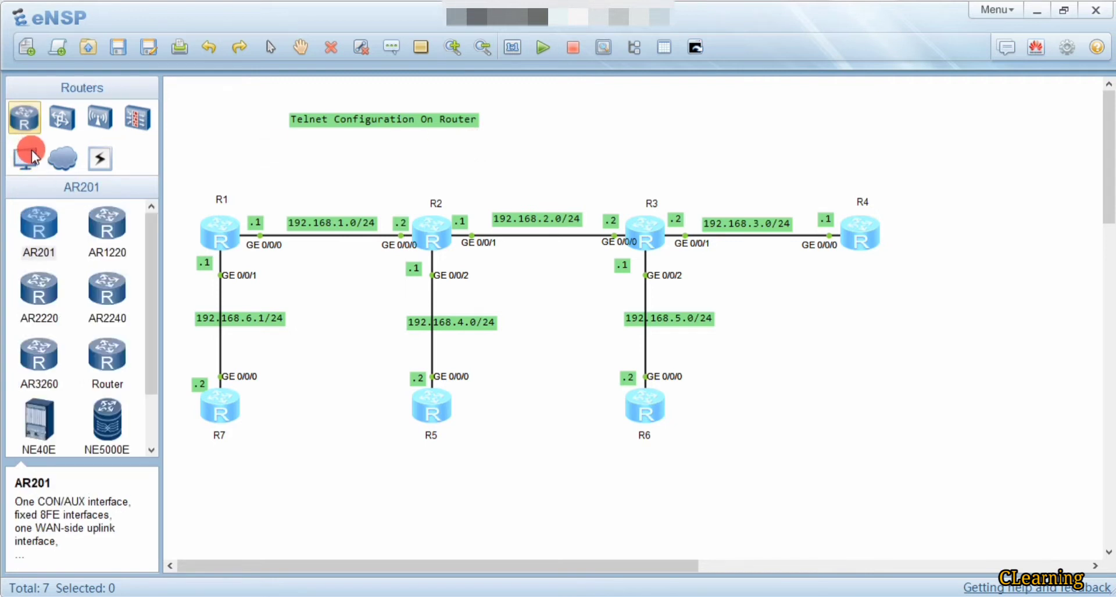
left_click(24, 158)
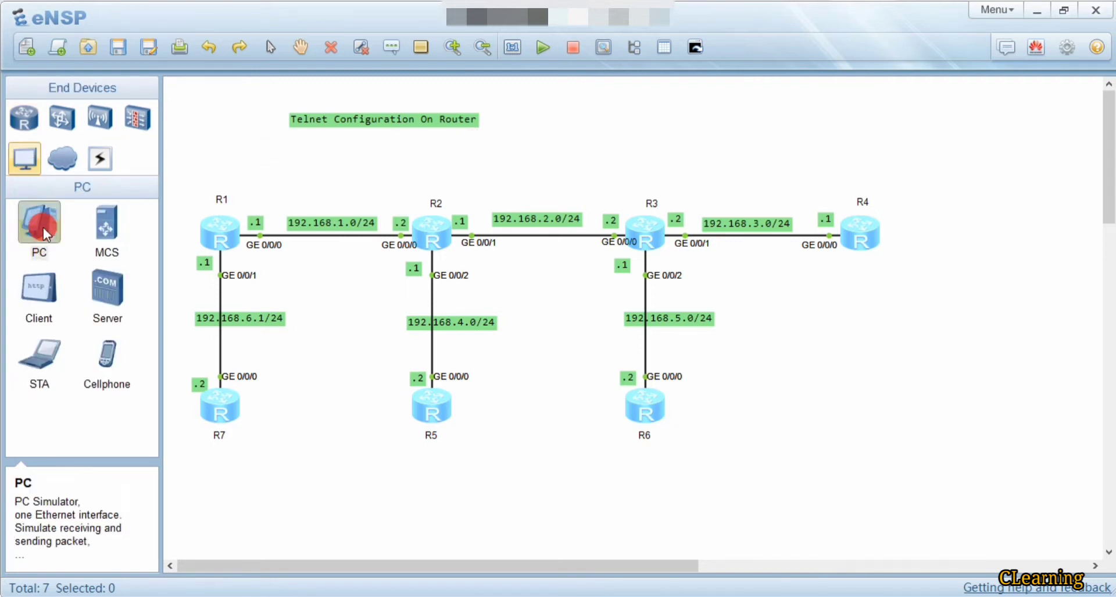
left_click_drag(43, 227, 942, 338)
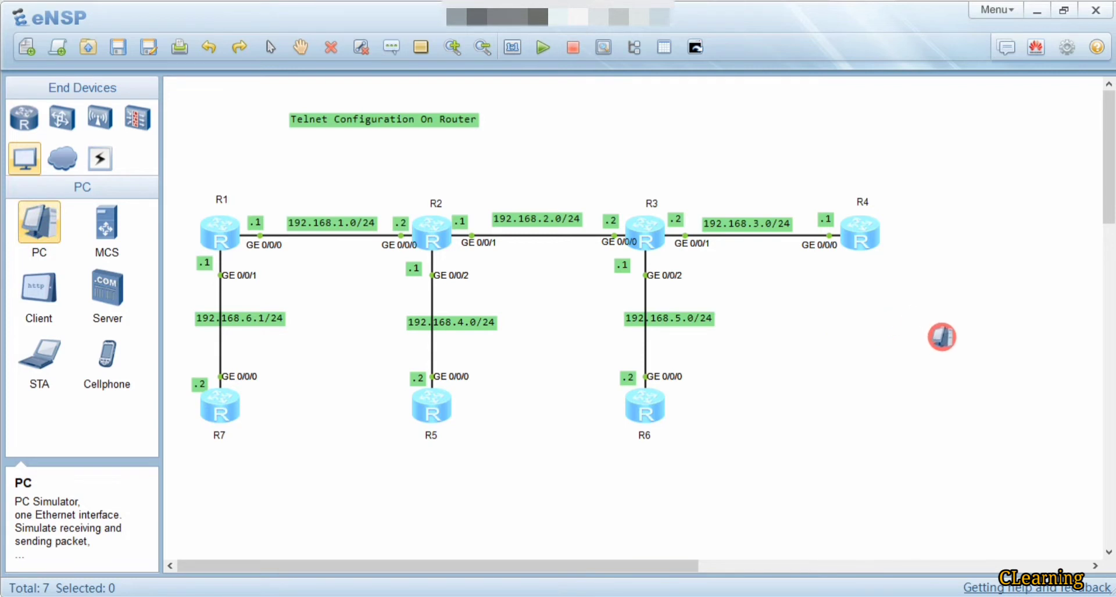
left_click(942, 337)
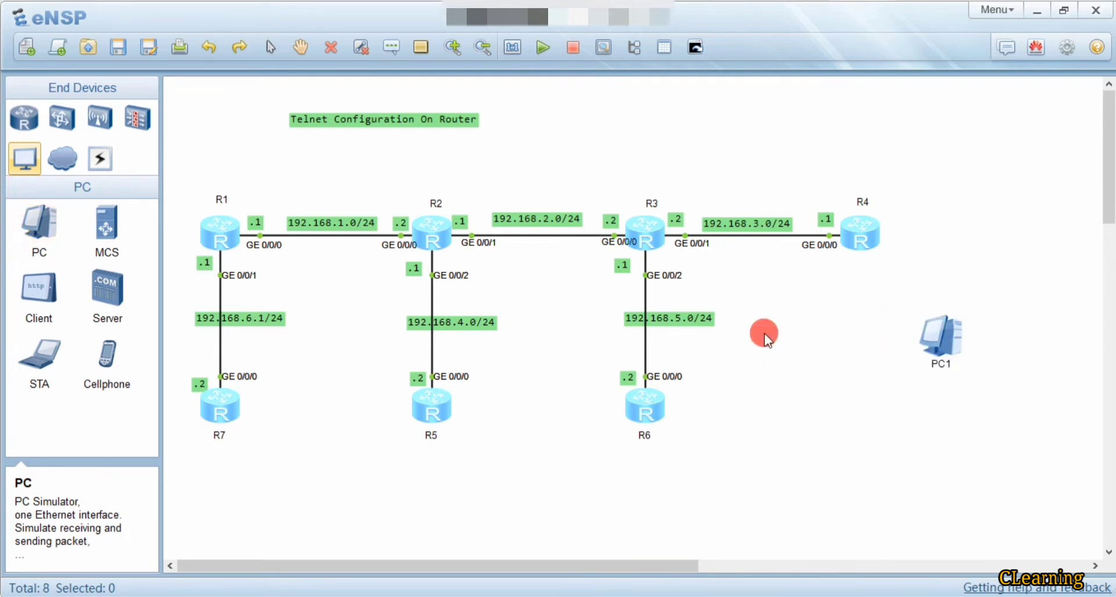
Step: Link PC1 to R4's Console port with a CTL console cable
left_click(103, 157)
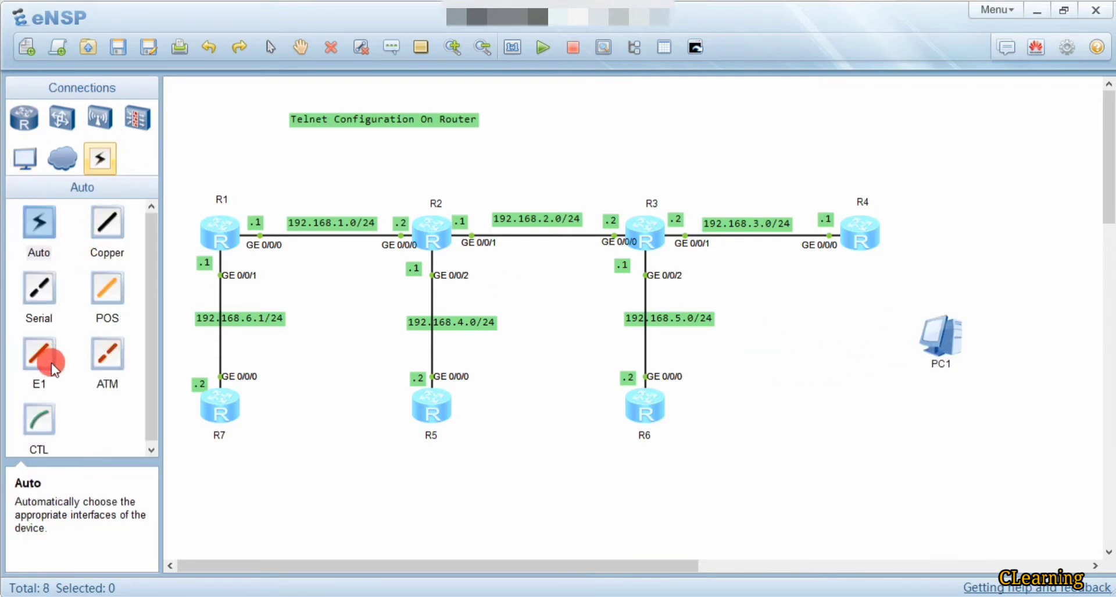
left_click(38, 415)
left_click(26, 423)
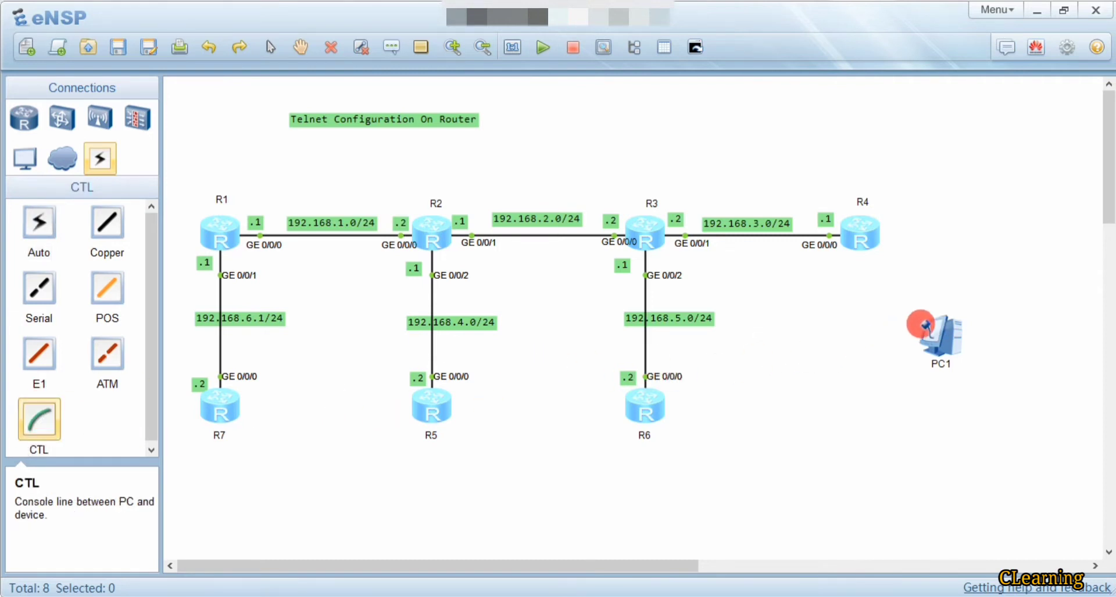
left_click(943, 331)
left_click(1004, 336)
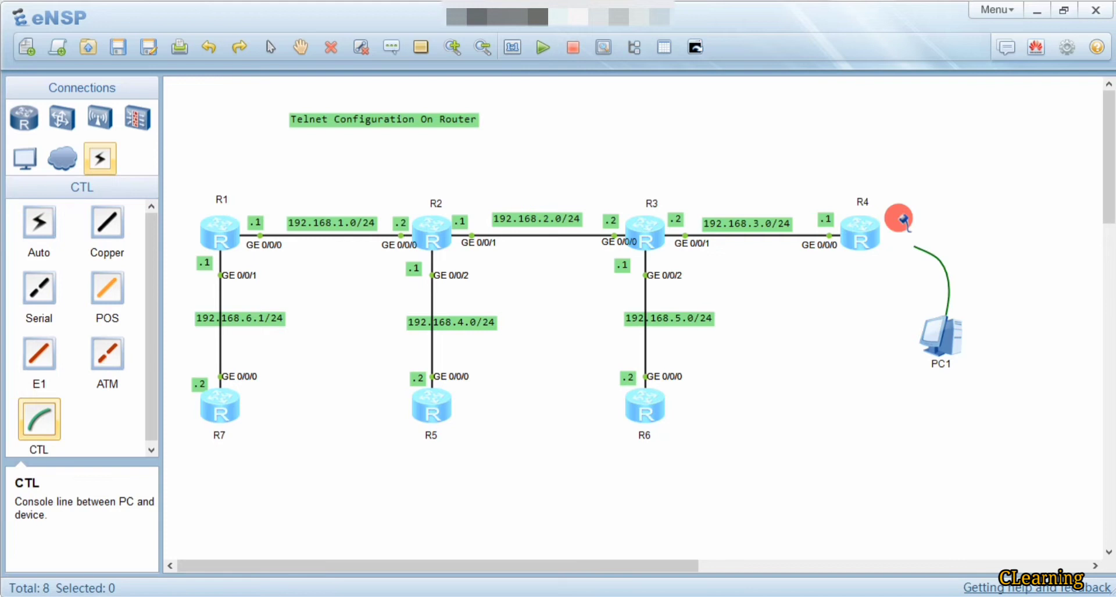
left_click(872, 228)
left_click(900, 240)
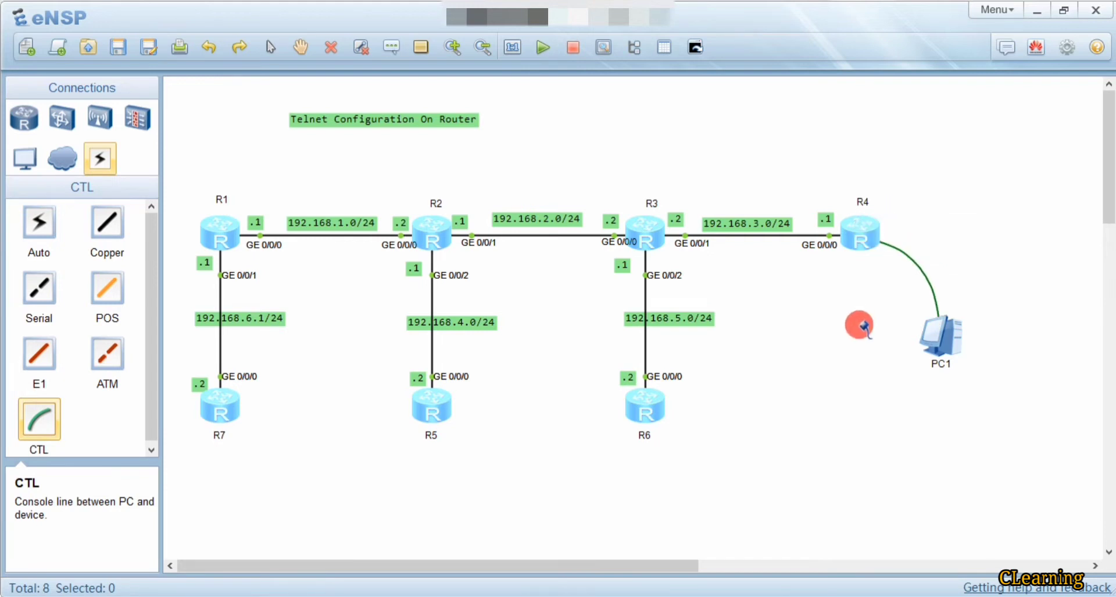
right_click(855, 324)
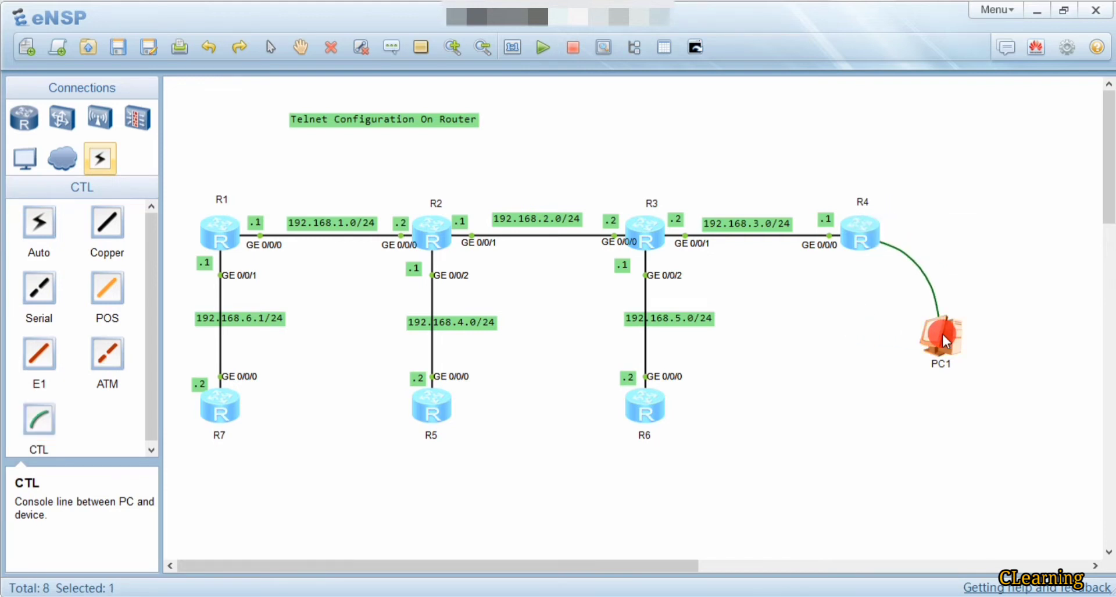
right_click(943, 334)
left_click(955, 346)
Step: Connect from PC1's Console page to R4, reaching the <R4> prompt
double_click(948, 345)
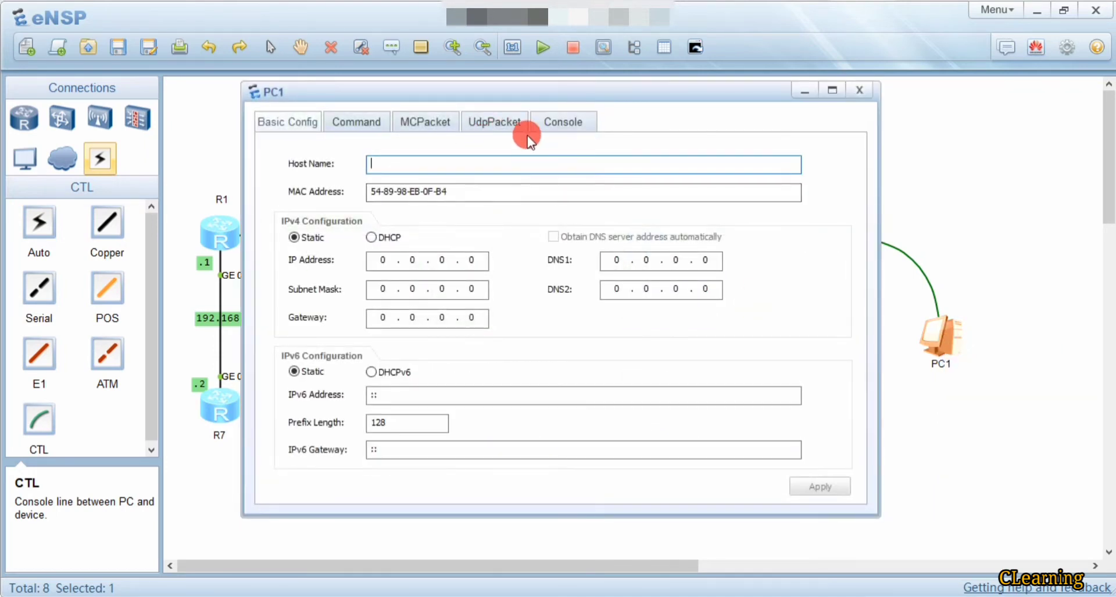
left_click(577, 119)
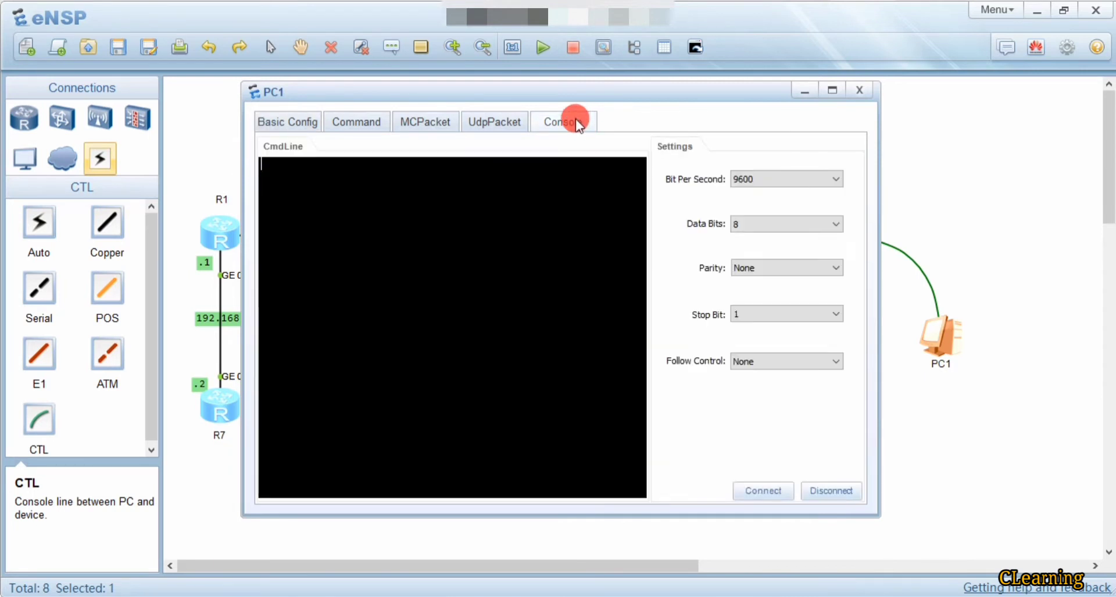
left_click(770, 495)
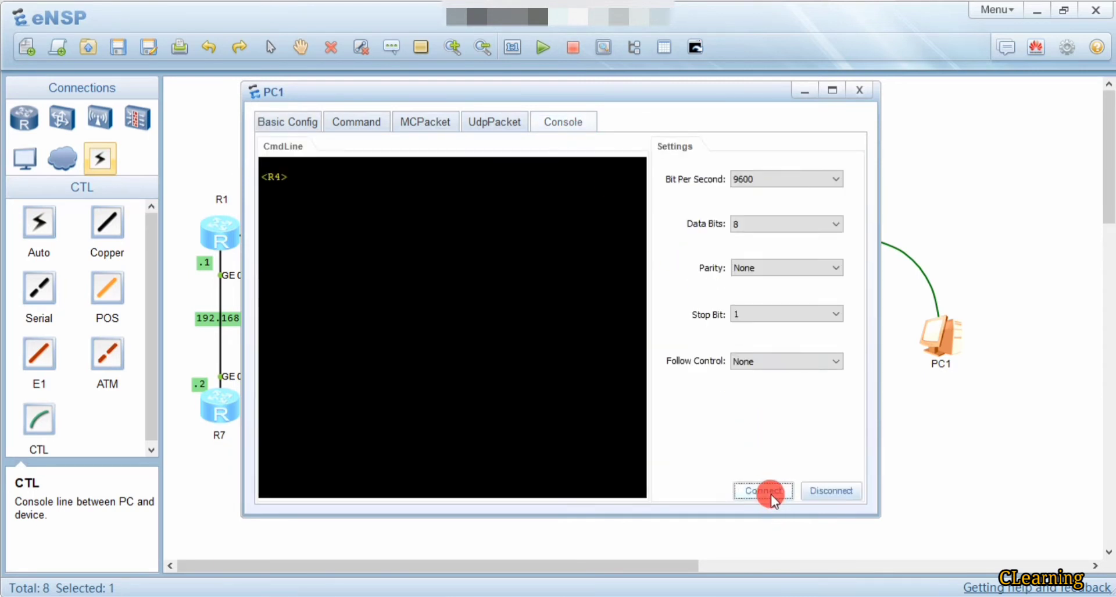
left_click_drag(436, 86, 455, 167)
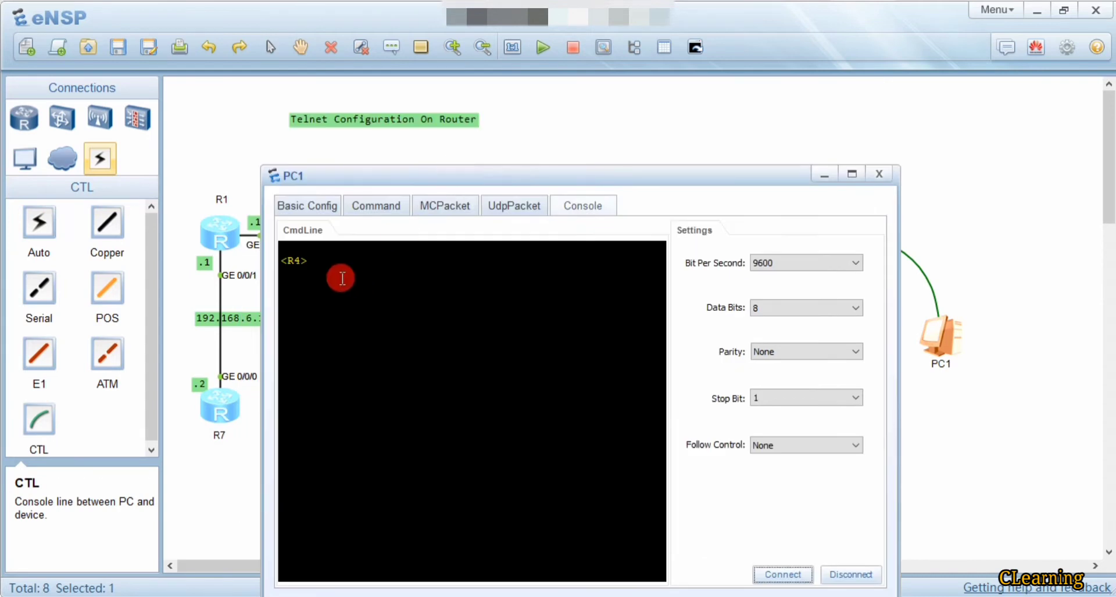
Step: Minimize PC1's window, then open and minimize R4's own console window
left_click(827, 175)
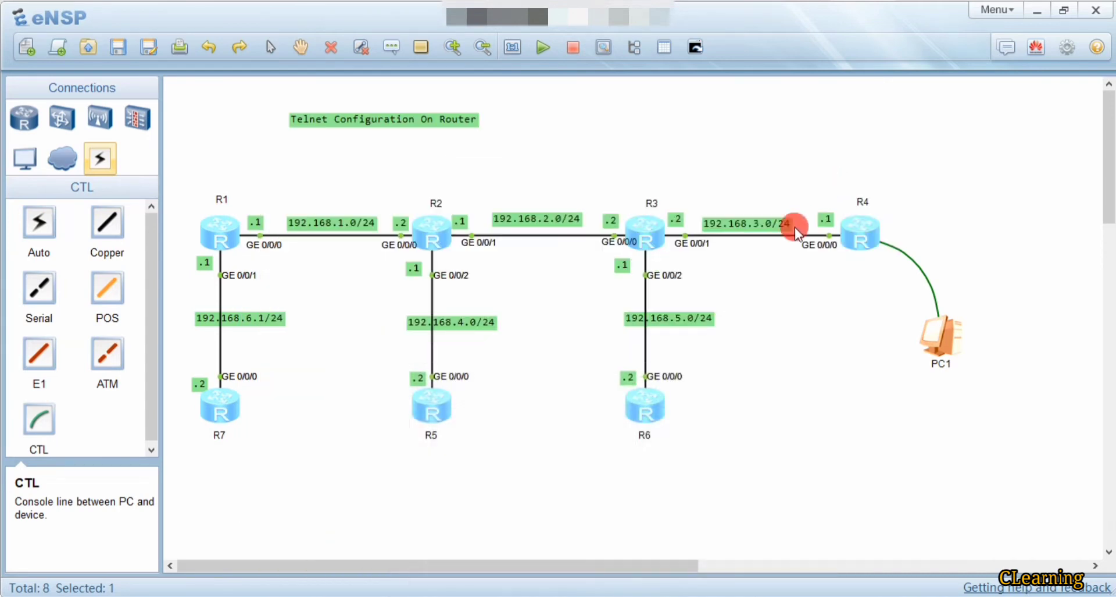
double_click(861, 231)
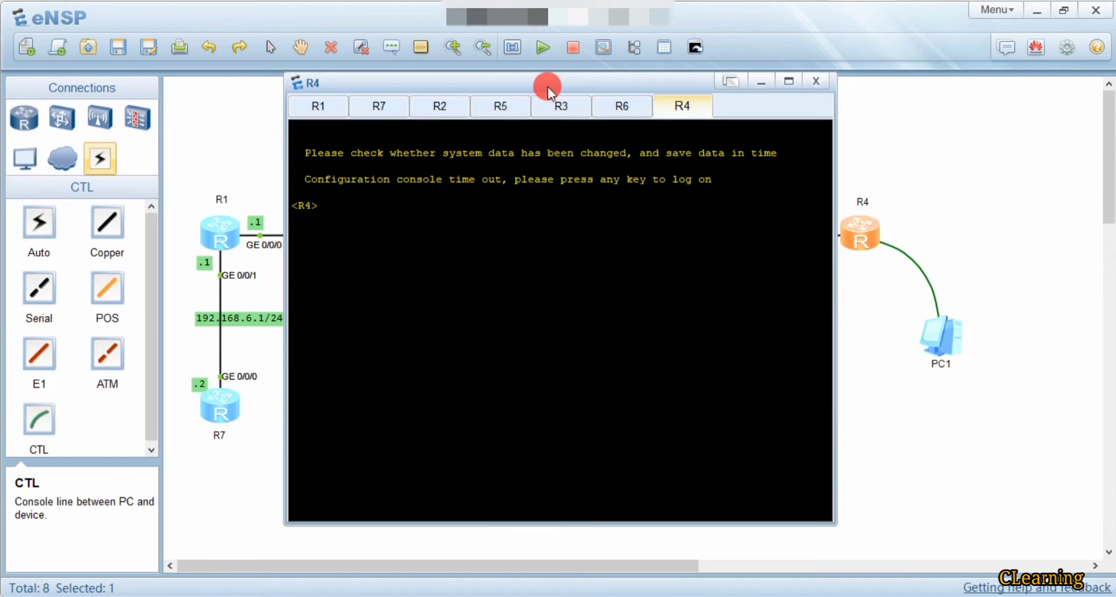
left_click_drag(548, 87, 520, 98)
left_click(734, 97)
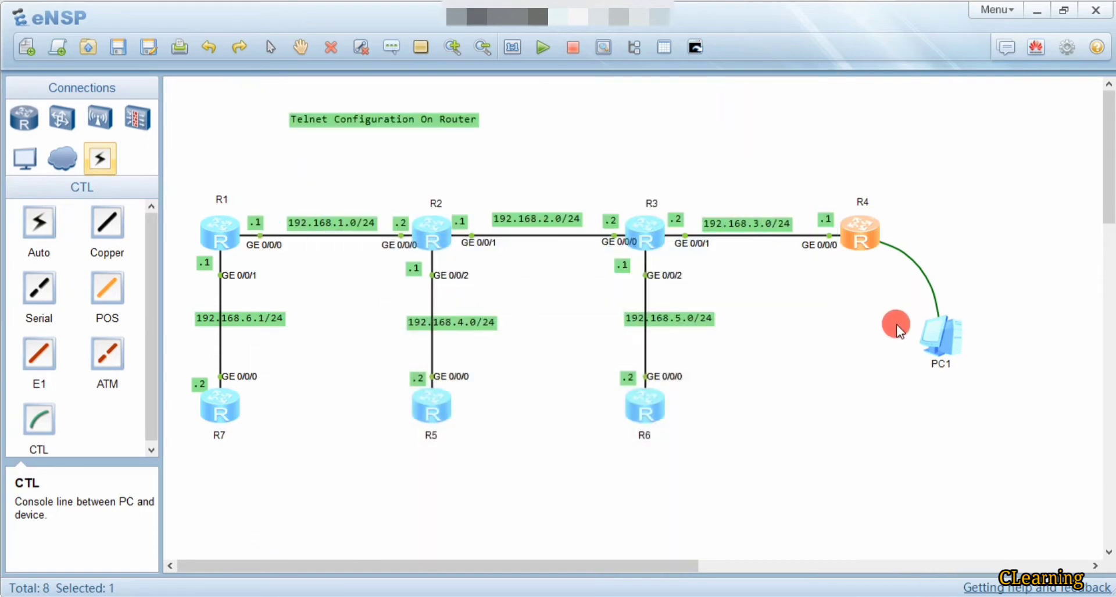
Step: Reopen PC1's console window, still showing R4's <R4> prompt
double_click(944, 335)
left_click_drag(416, 181, 393, 120)
left_click(389, 197)
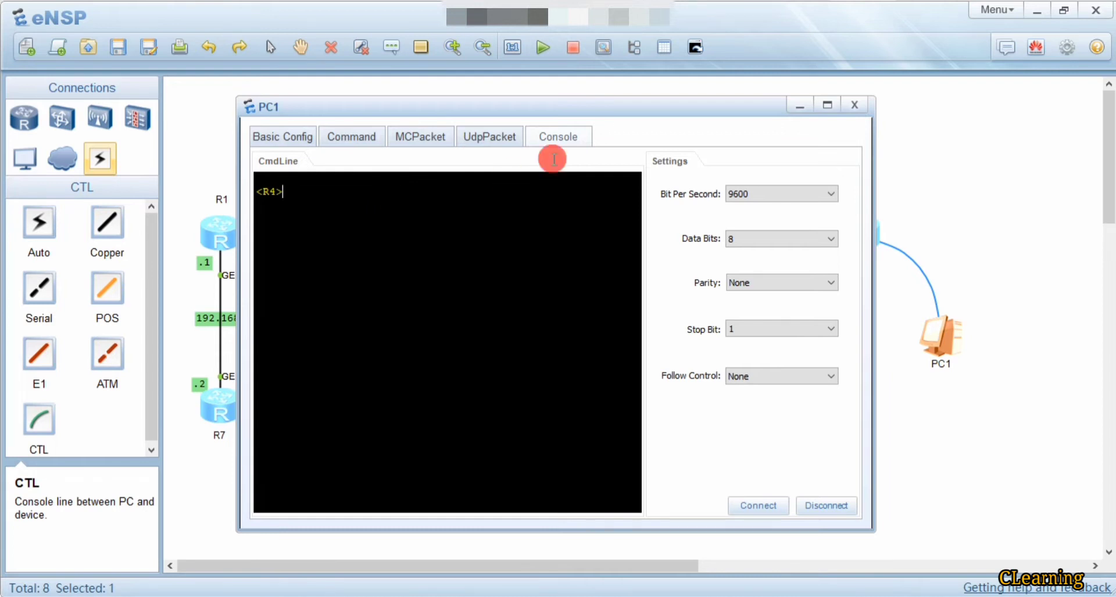
left_click(795, 105)
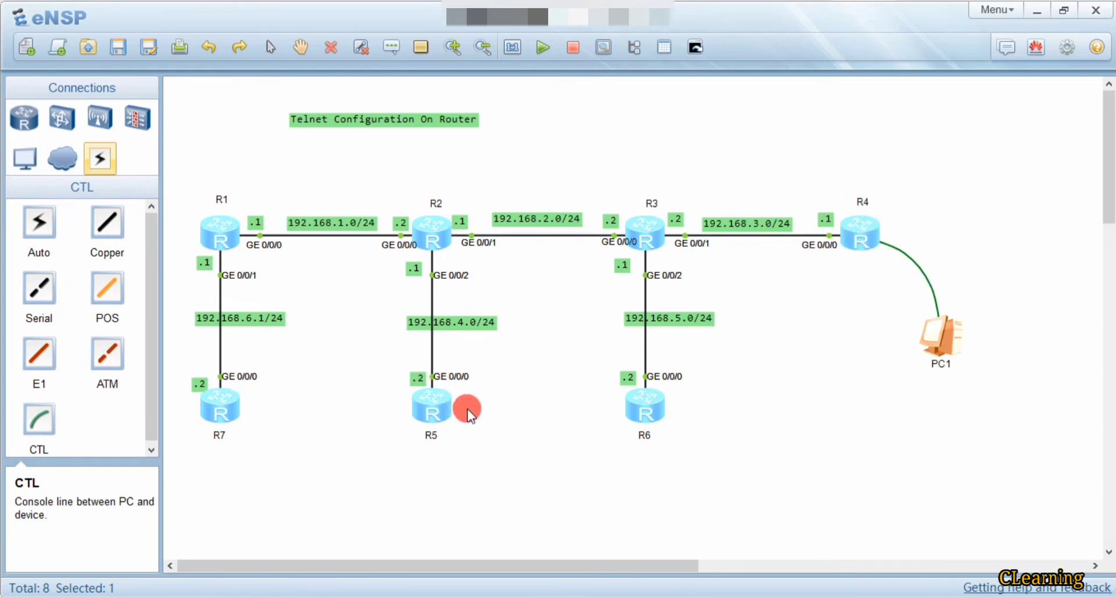
double_click(936, 340)
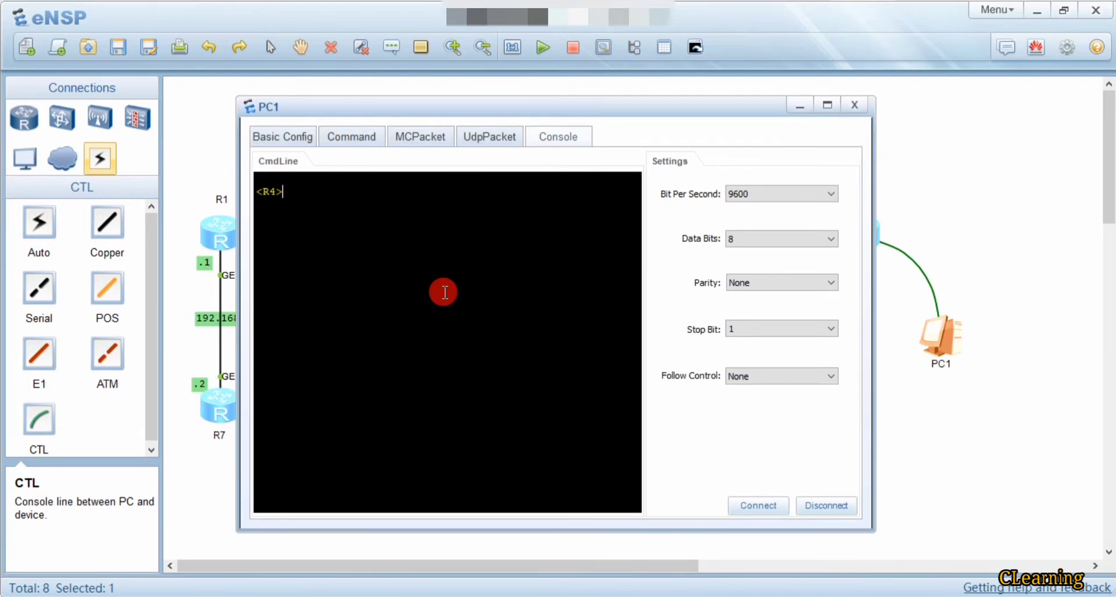
Step: On R4, enter system view and run telnet server enable
type("sys")
key("Return")
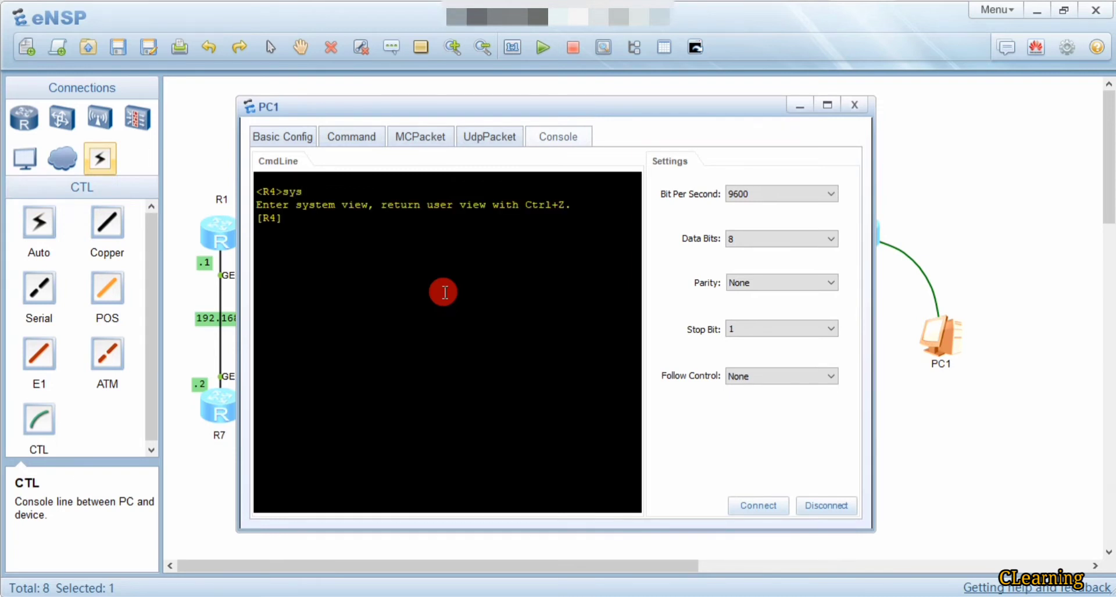
type("te")
key("Tab")
type("s")
type("e")
key("Tab")
type("en")
key("Tab")
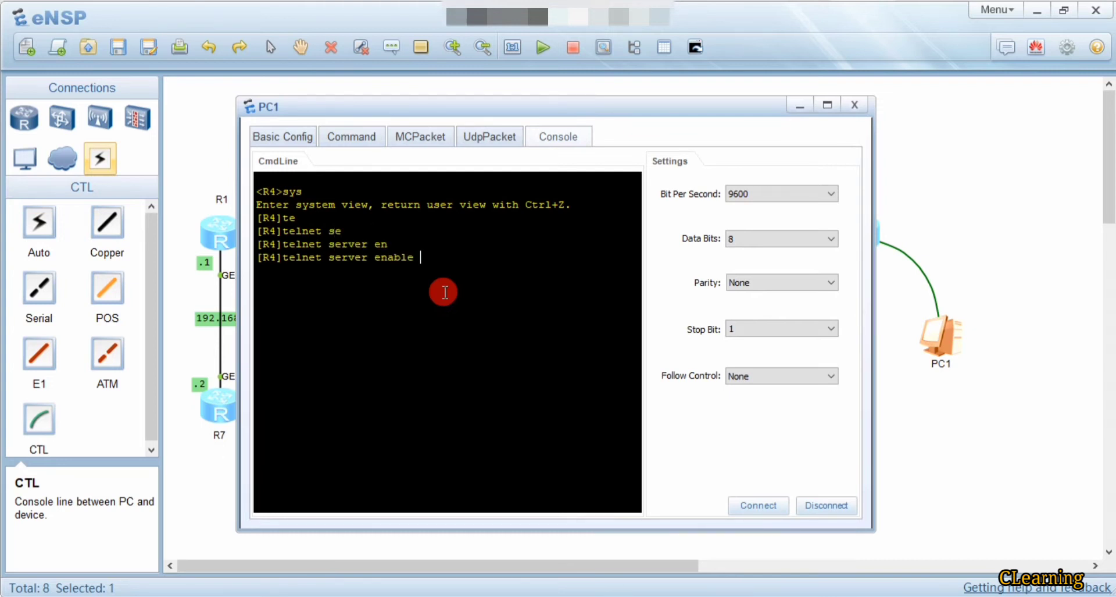
key("Return")
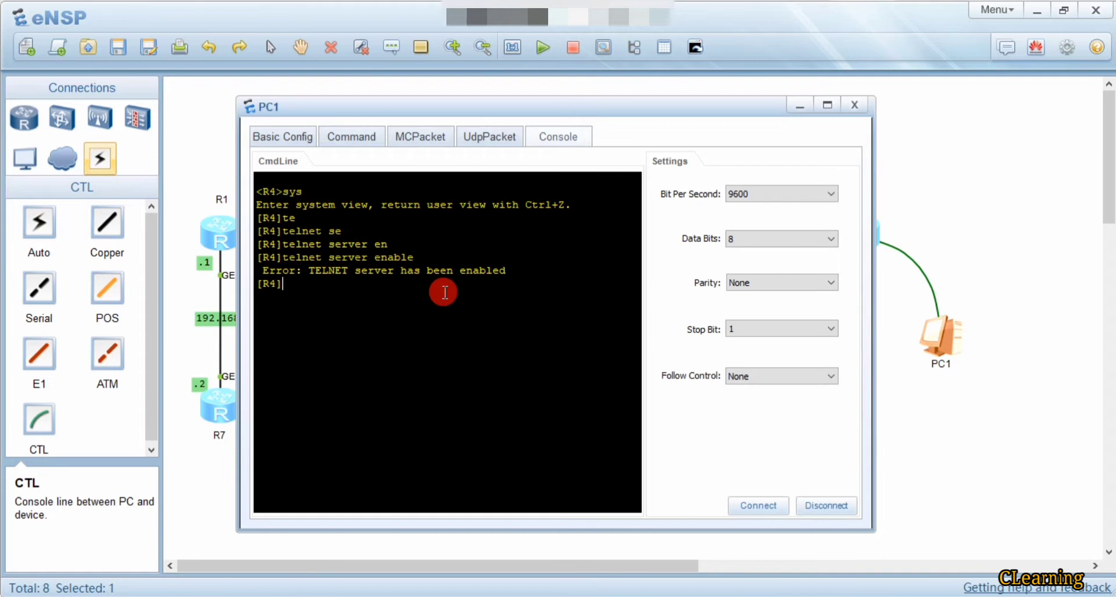
Step: Enter user-interface vty 0 4, checking the line range with ?
type("use")
key("Tab")
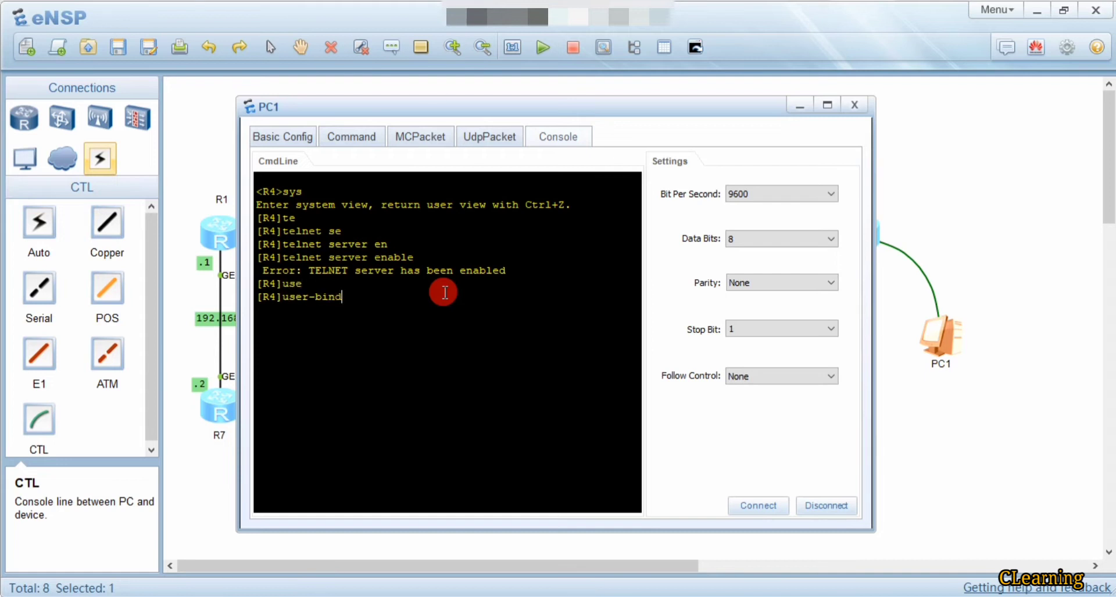
key("BackSpace")
key("BackSpace")
key("BackSpace")
key("BackSpace")
type("in")
key("Tab")
type("v")
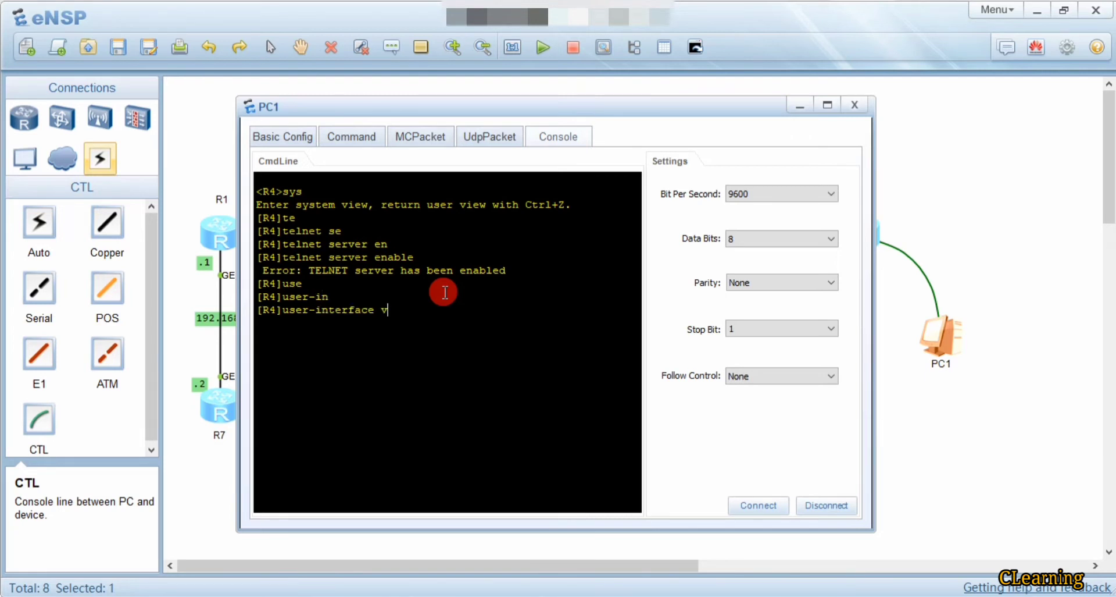
key("Tab")
type("0 4")
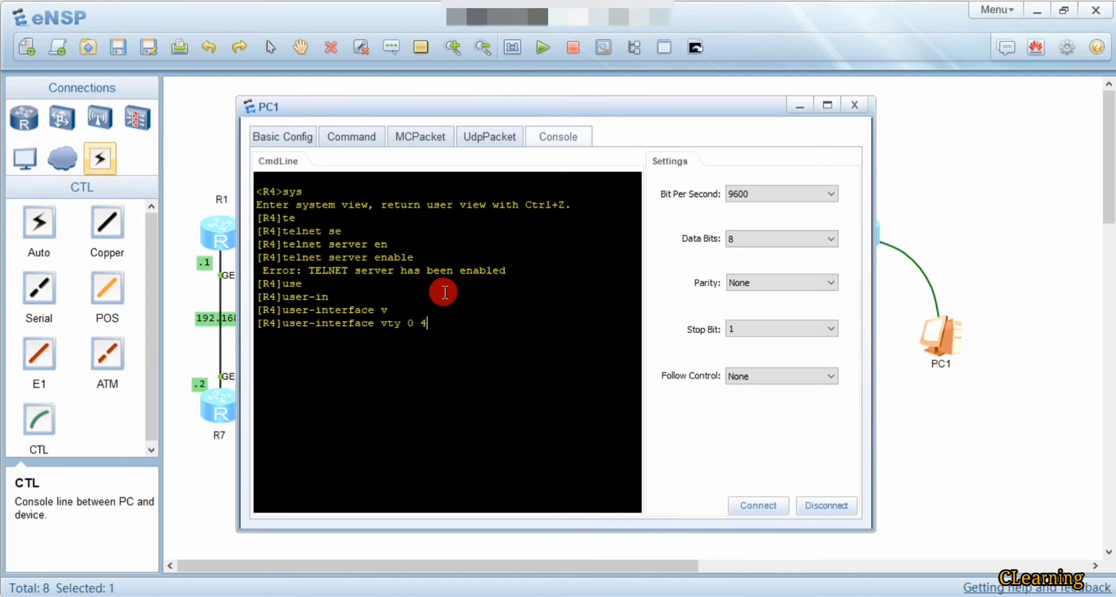
key("BackSpace")
type("?")
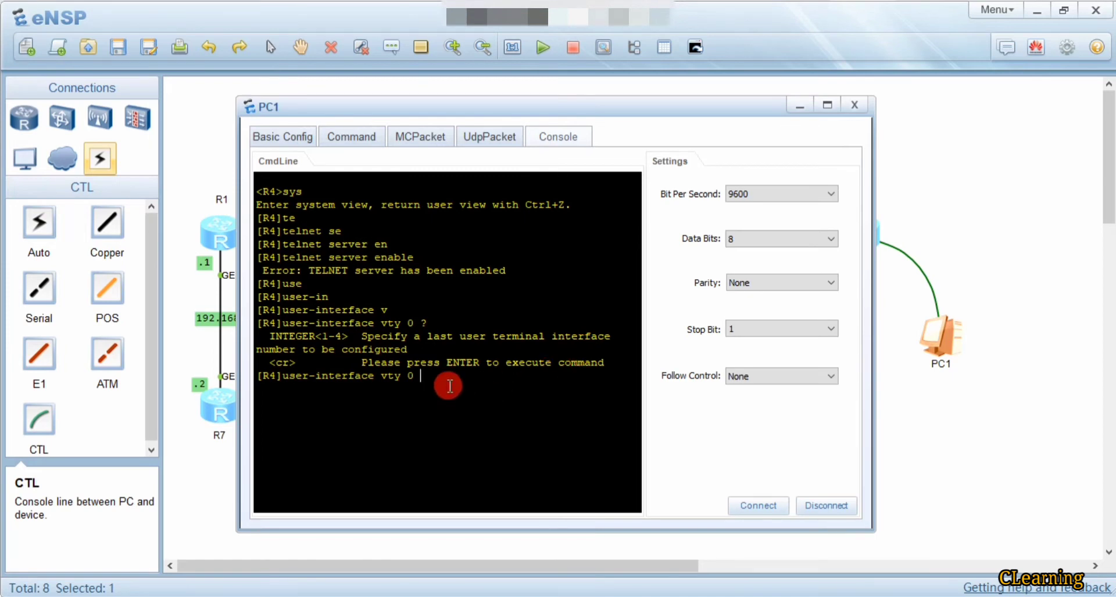
type("4")
key("Return")
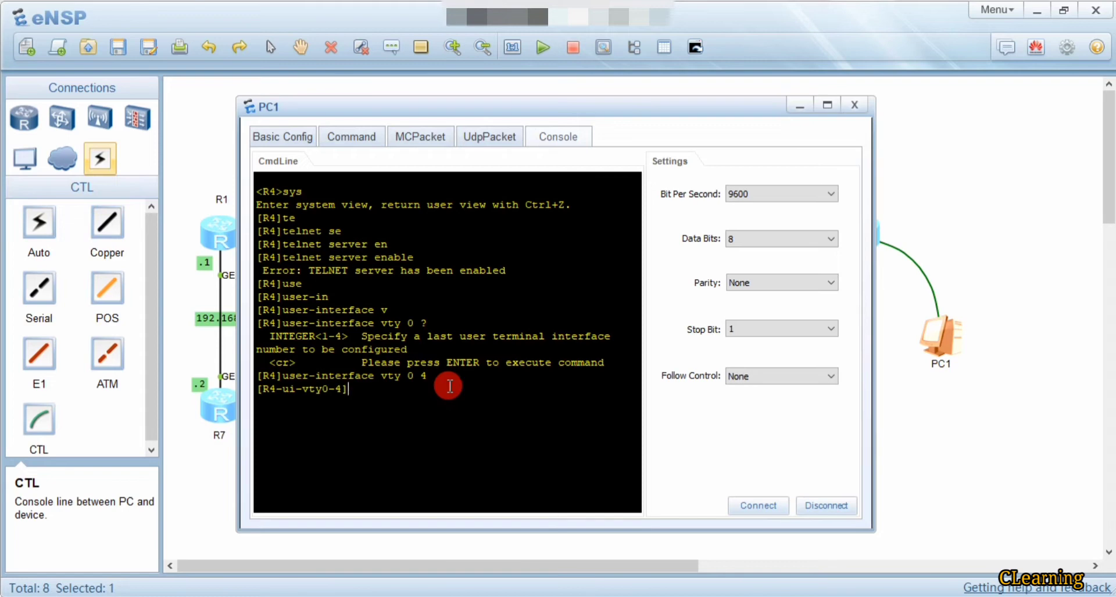
Step: Set authentication-mode password on R4's VTY 0–4 lines and enter the login password
type("auth")
key("Tab")
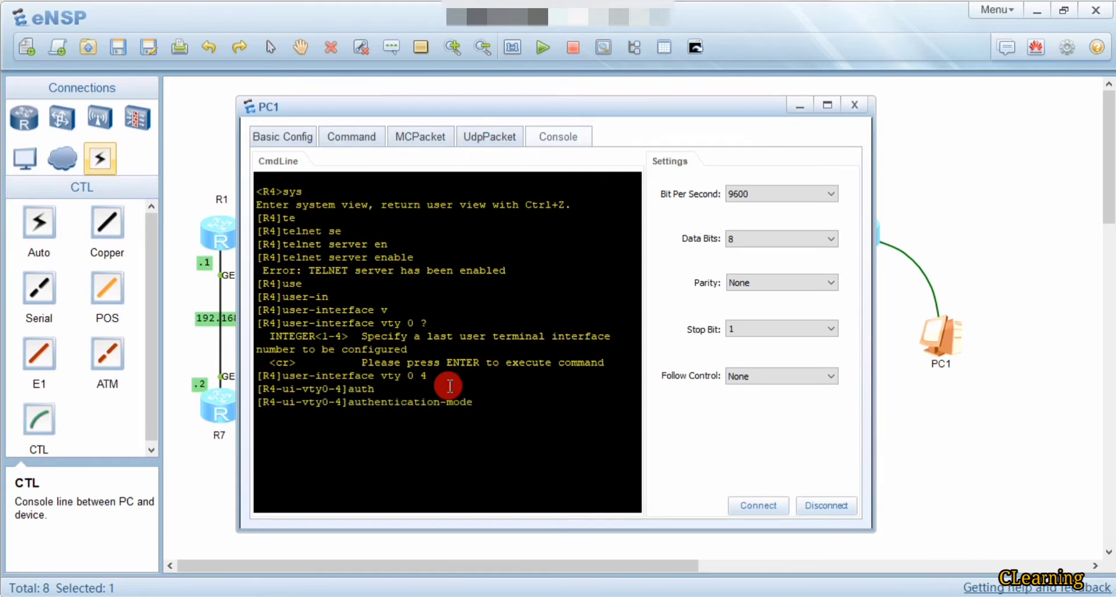
type("?")
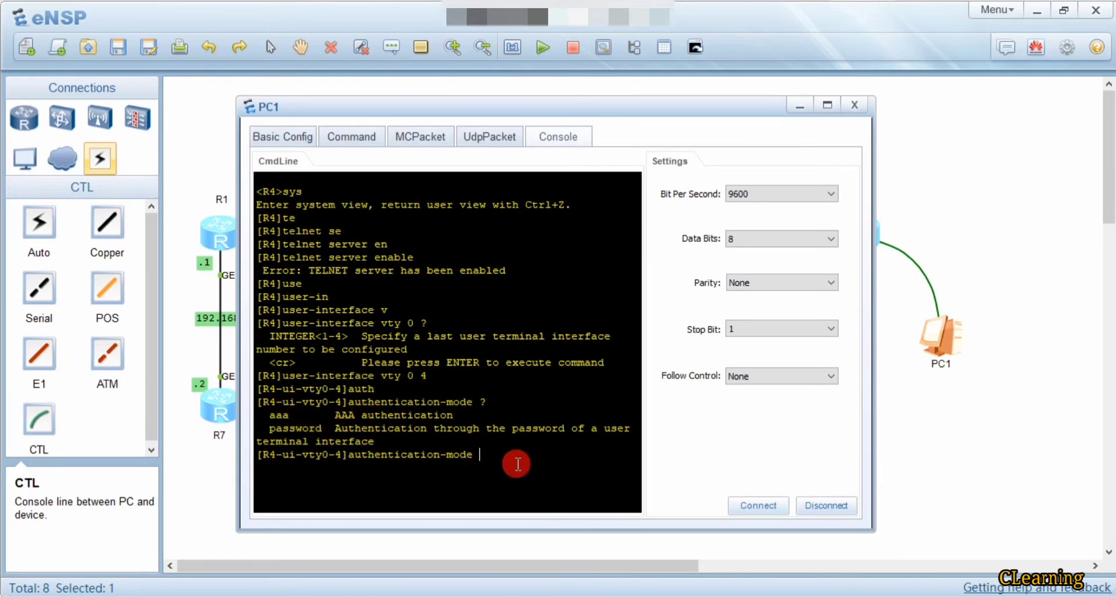
left_click_drag(403, 114, 399, 101)
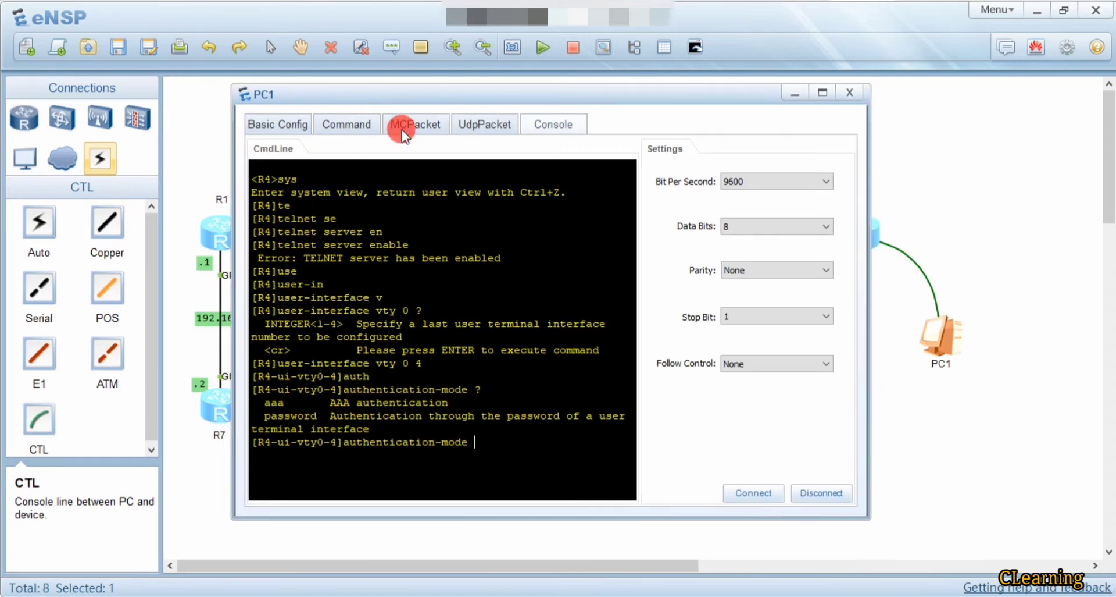
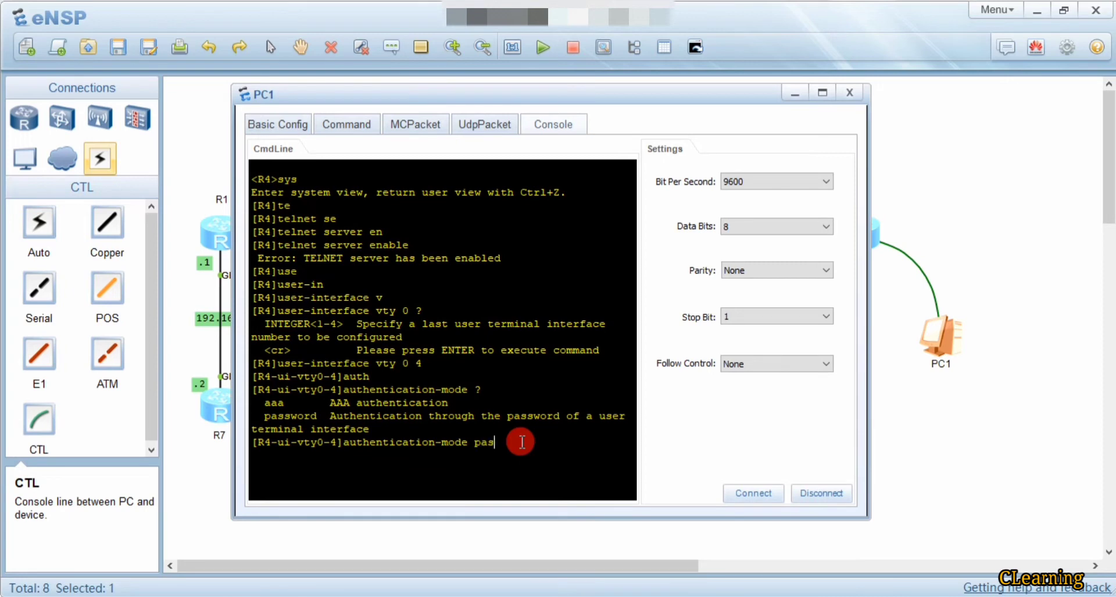
key("Tab")
key("Return")
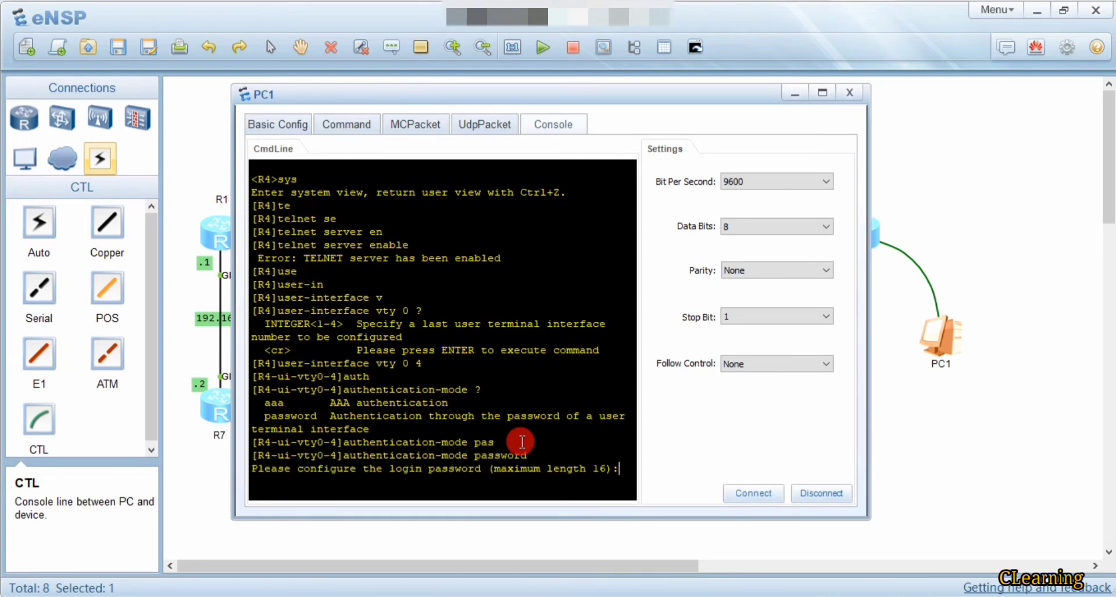
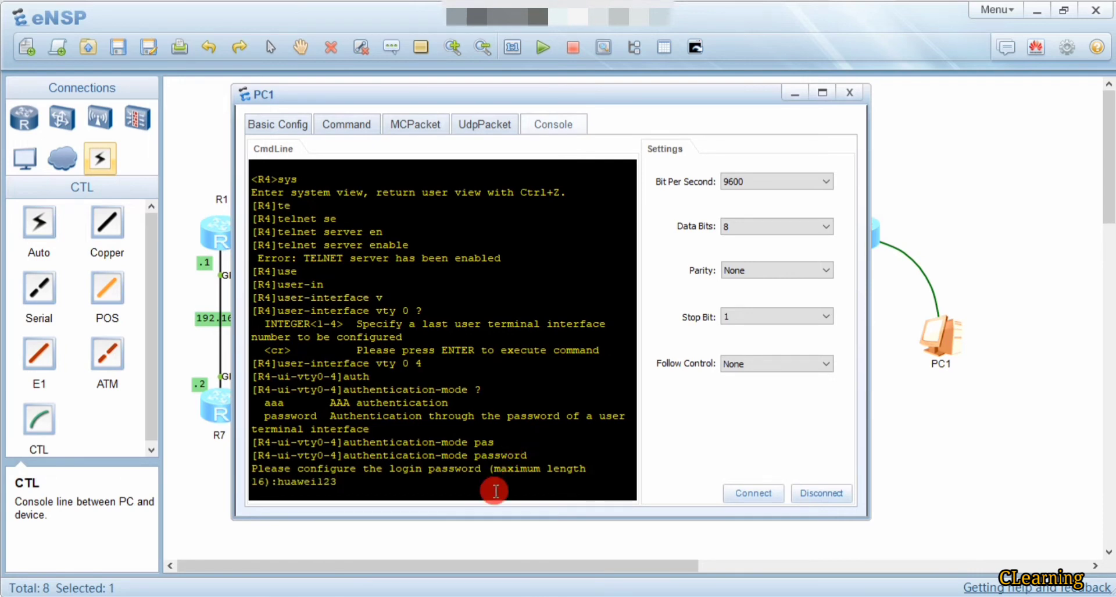
key("Return")
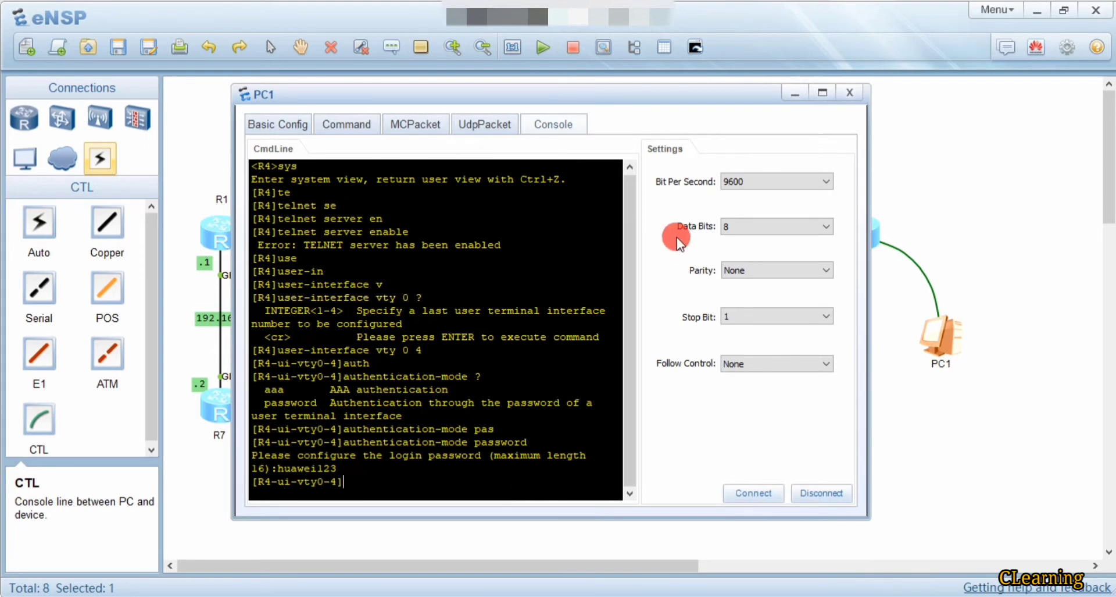
Step: Minimize PC1's console and delete PC1 and its console cable from the topology
left_click(794, 94)
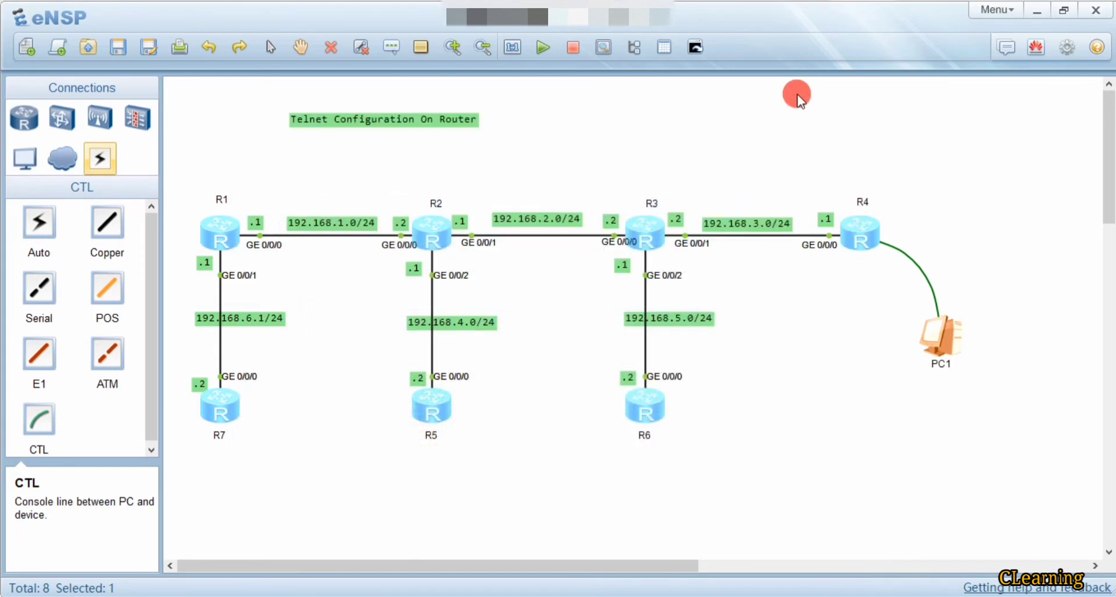
right_click(934, 325)
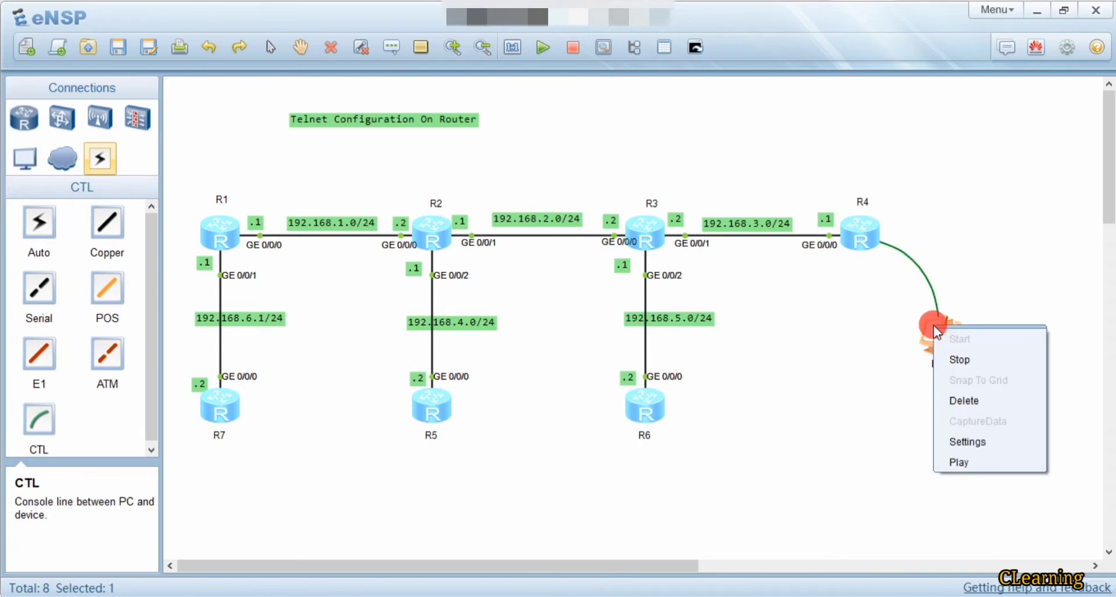
left_click(964, 401)
left_click(621, 346)
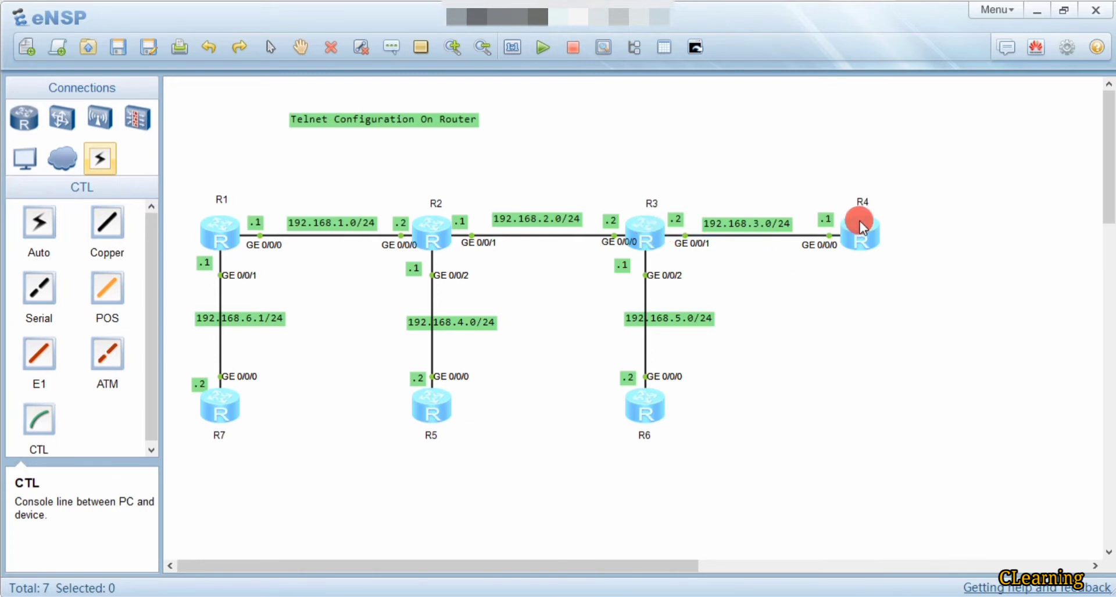
Step: Open R3's CLI and begin a telnet command toward 192
double_click(655, 228)
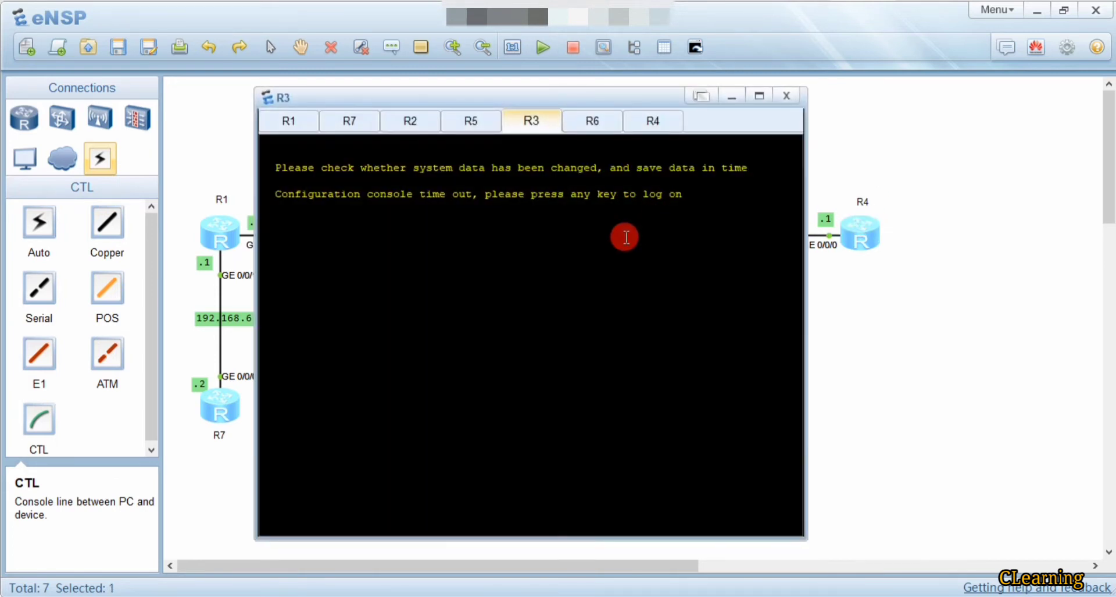
key("Return")
type("te")
key("Tab")
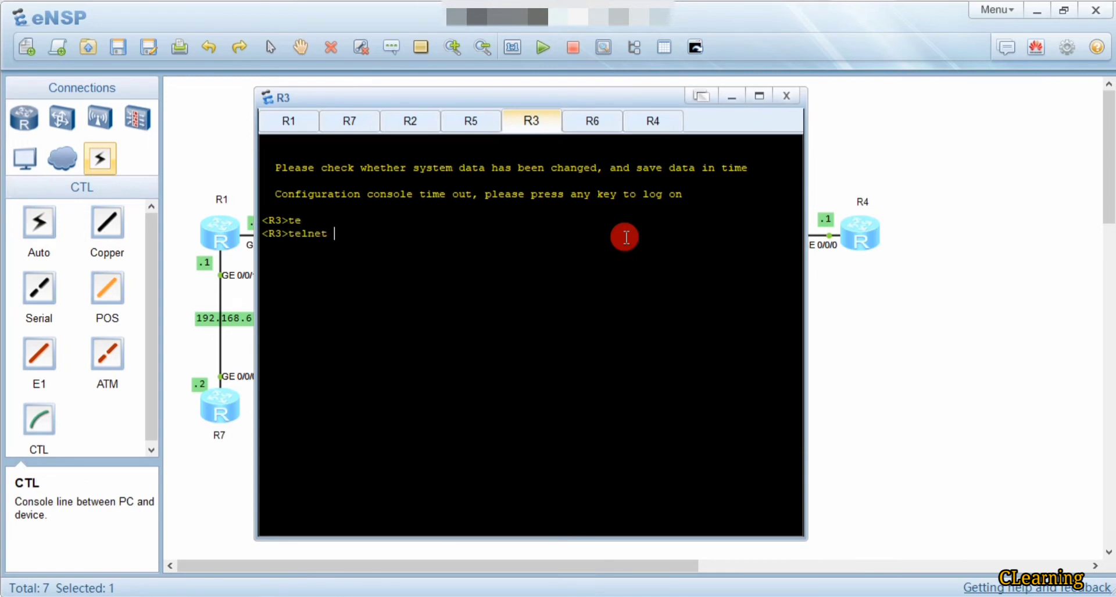
type("192")
left_click(731, 95)
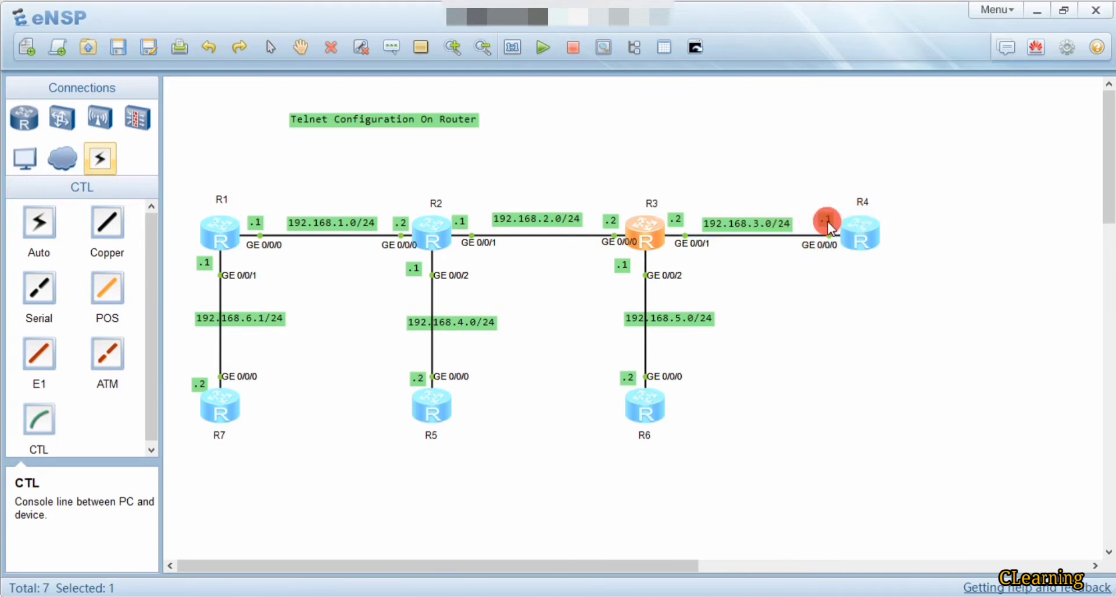
Step: Complete telnet 192.168.3.1 and log in to R4 with the VTY password
double_click(655, 233)
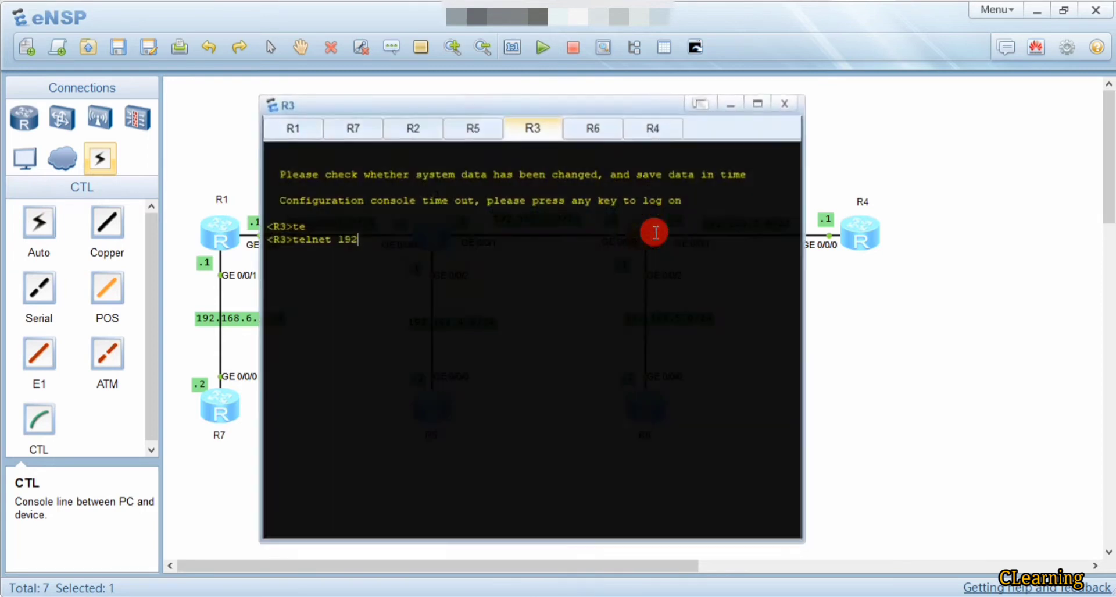
type(".1")
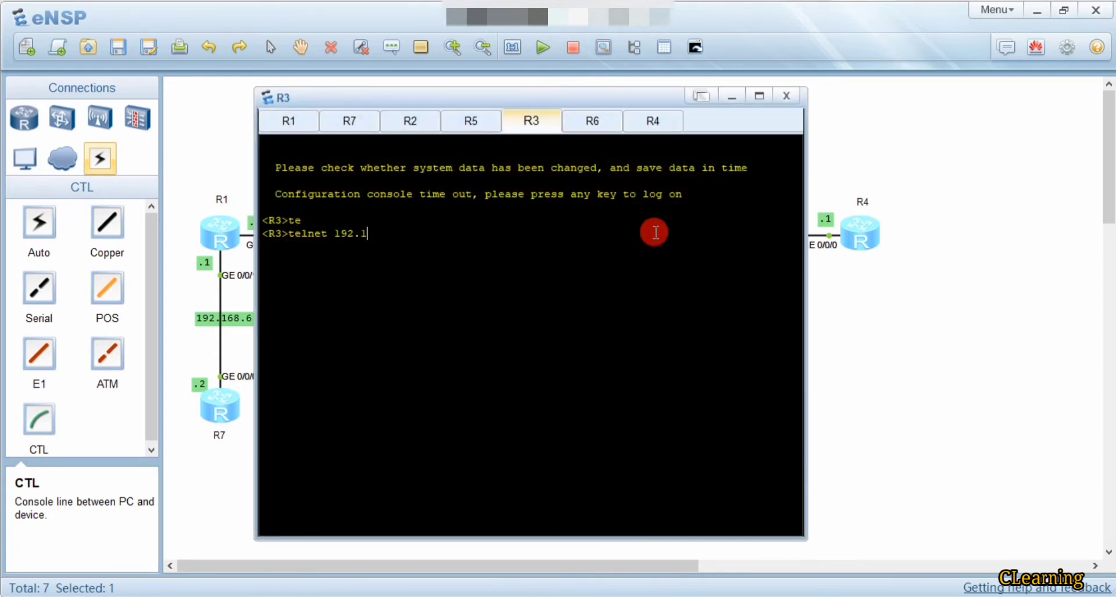
type("6.3.1")
key("Left")
key("Left")
key("Left")
key("Left")
type("8")
key("Return")
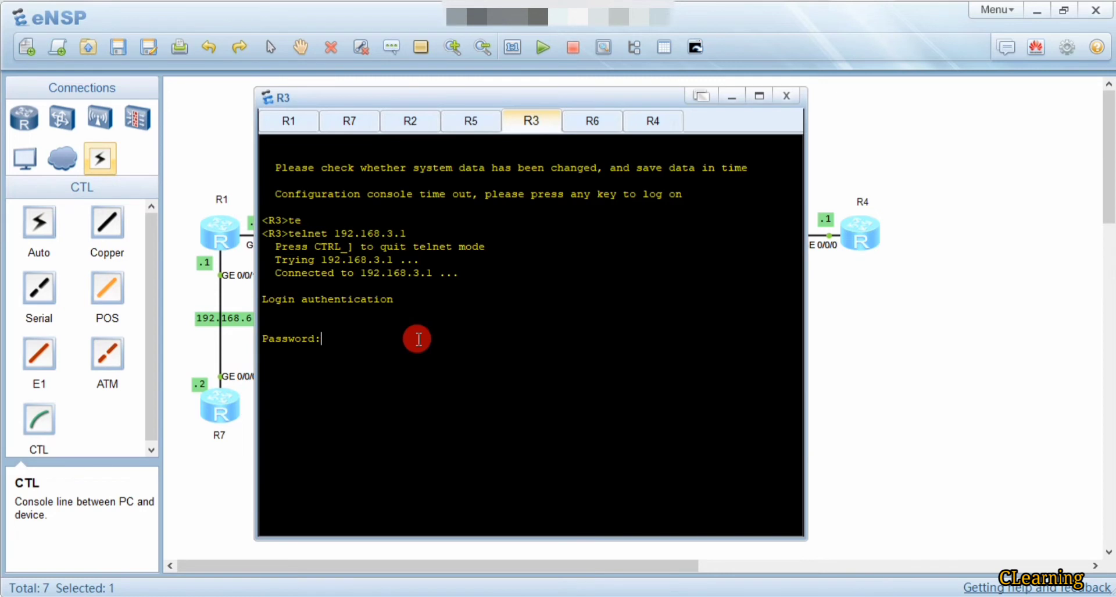
key("Return")
left_click_drag(480, 96, 537, 99)
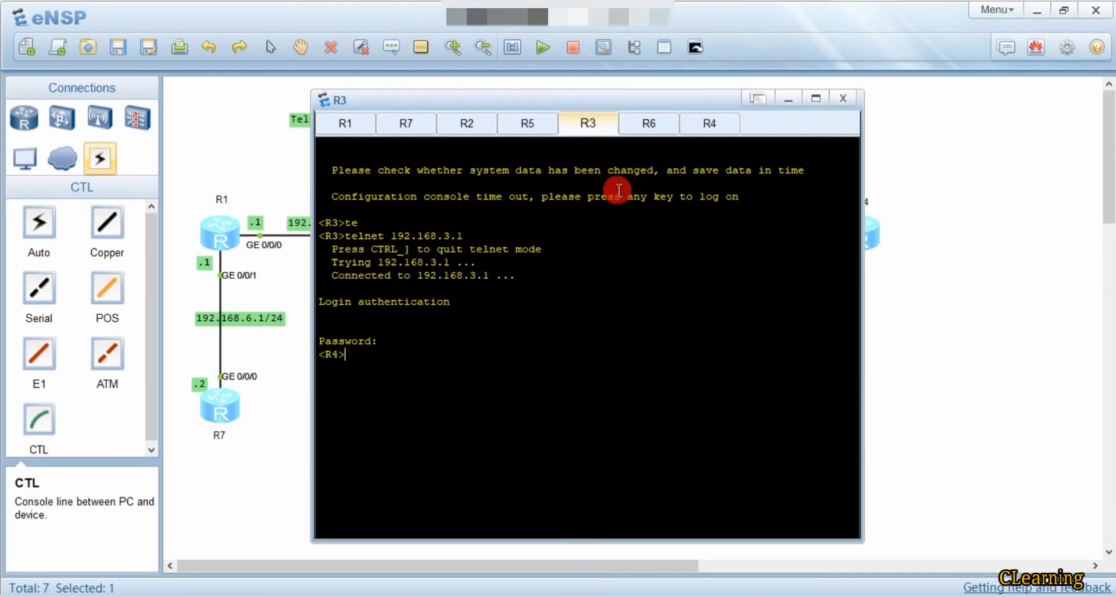
Step: Close R3's and R2's consoles, then open R4's CLI showing its VTY configuration
left_click(835, 100)
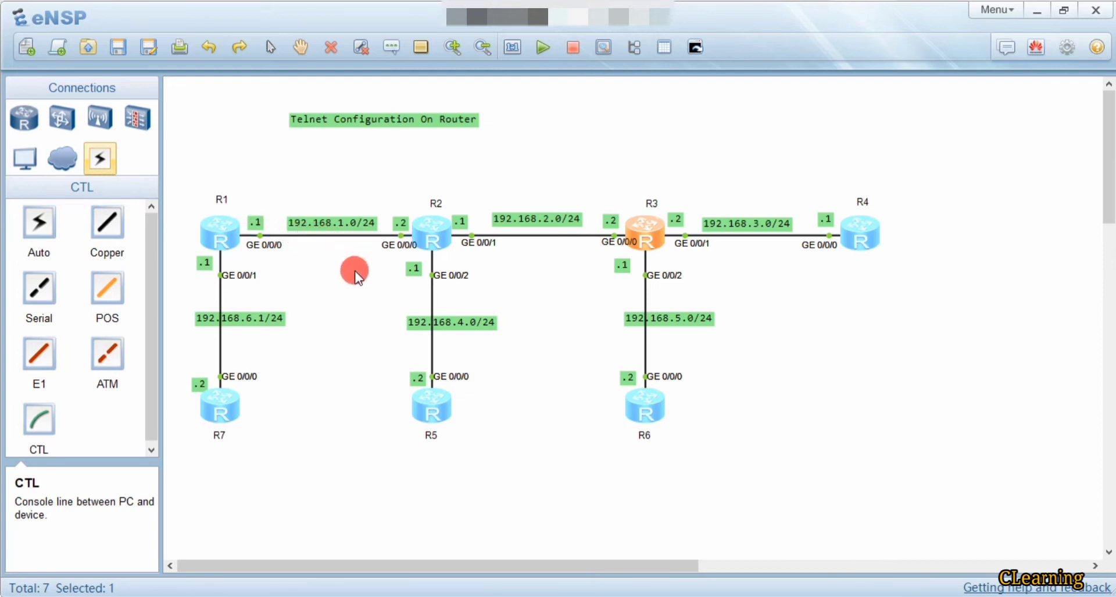
left_click(428, 236)
double_click(428, 237)
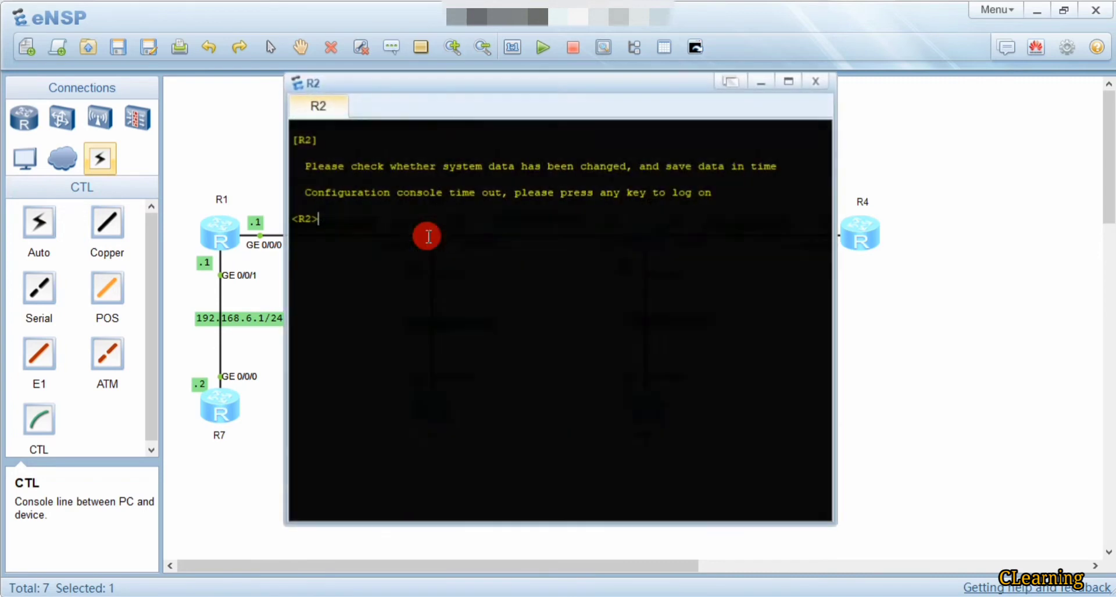
left_click(815, 83)
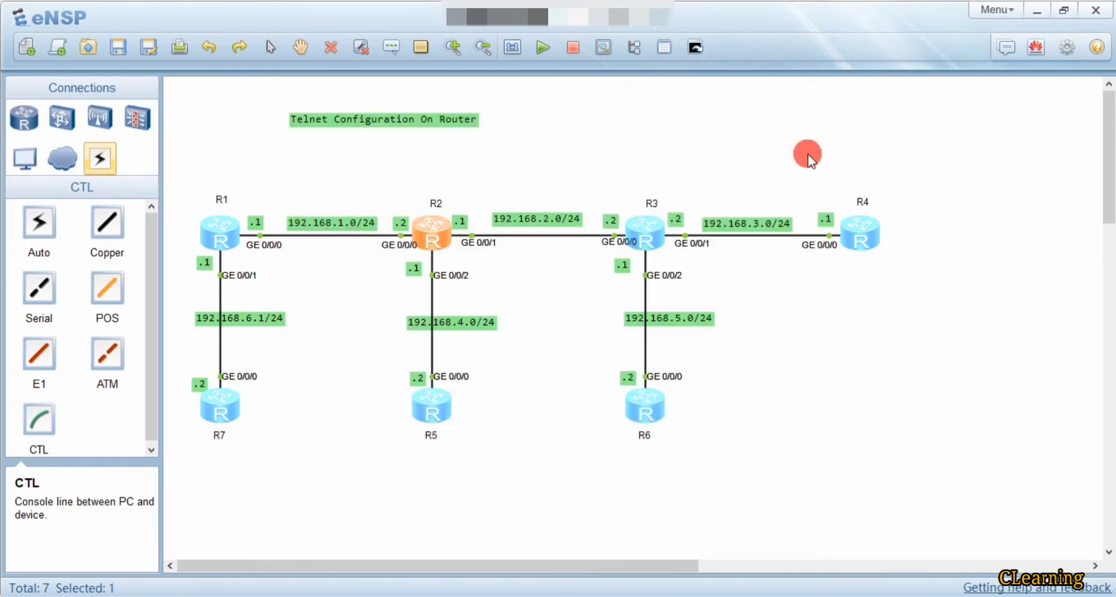
double_click(853, 224)
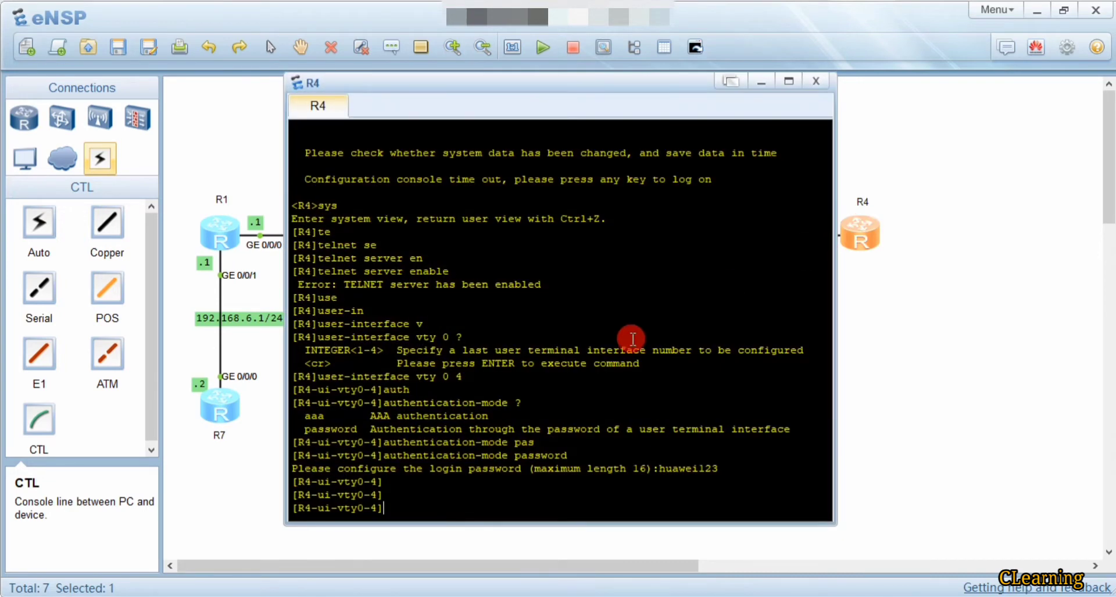
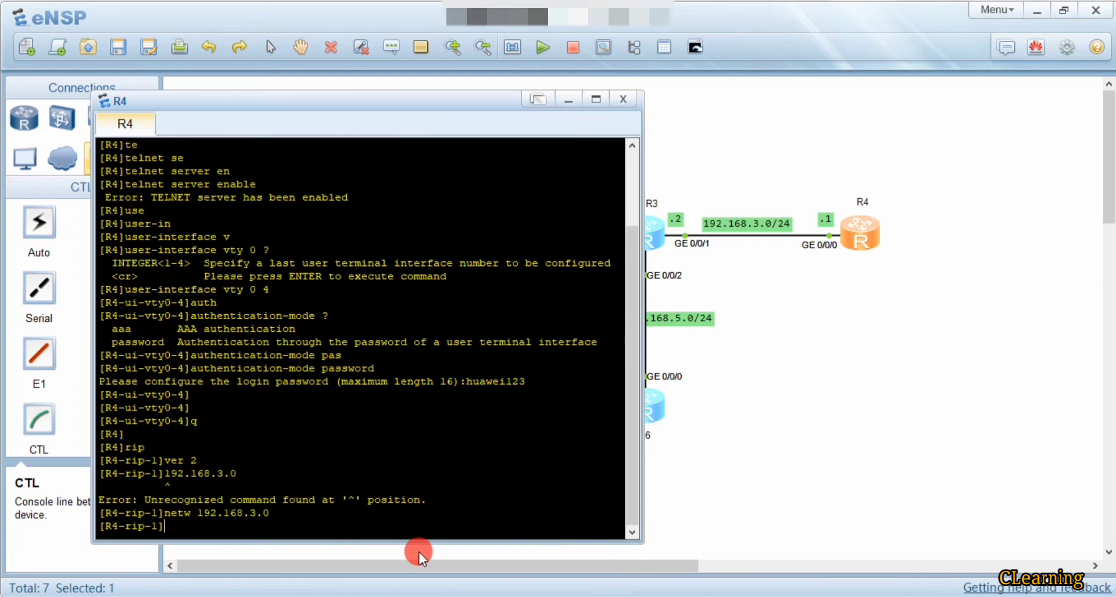
Step: Open R3's console and quit its telnet session to R4
left_click(772, 489)
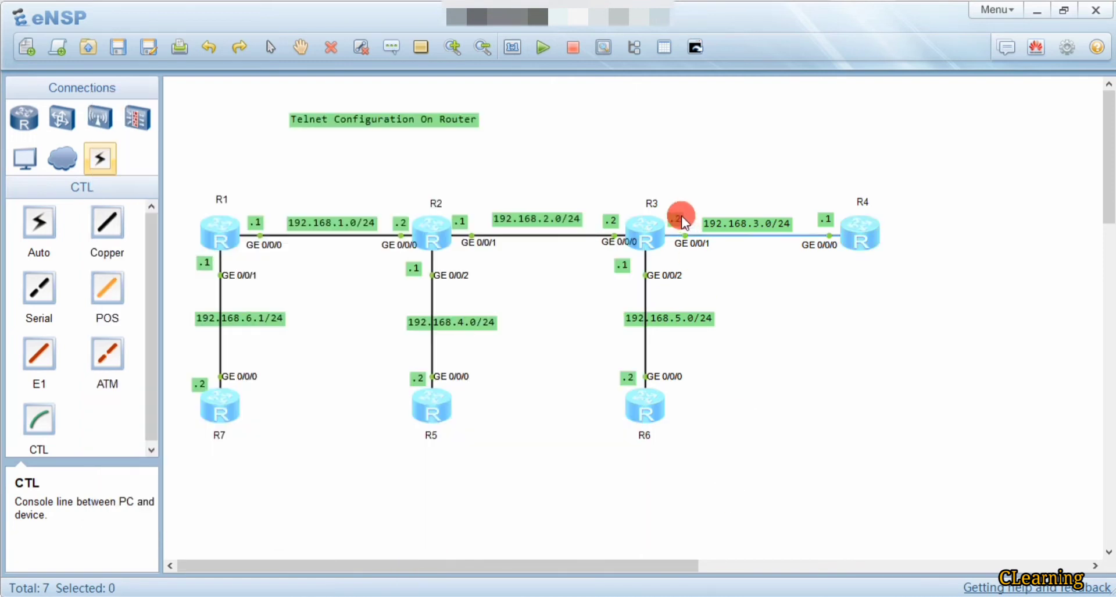
double_click(655, 222)
left_click_drag(249, 95, 890, 78)
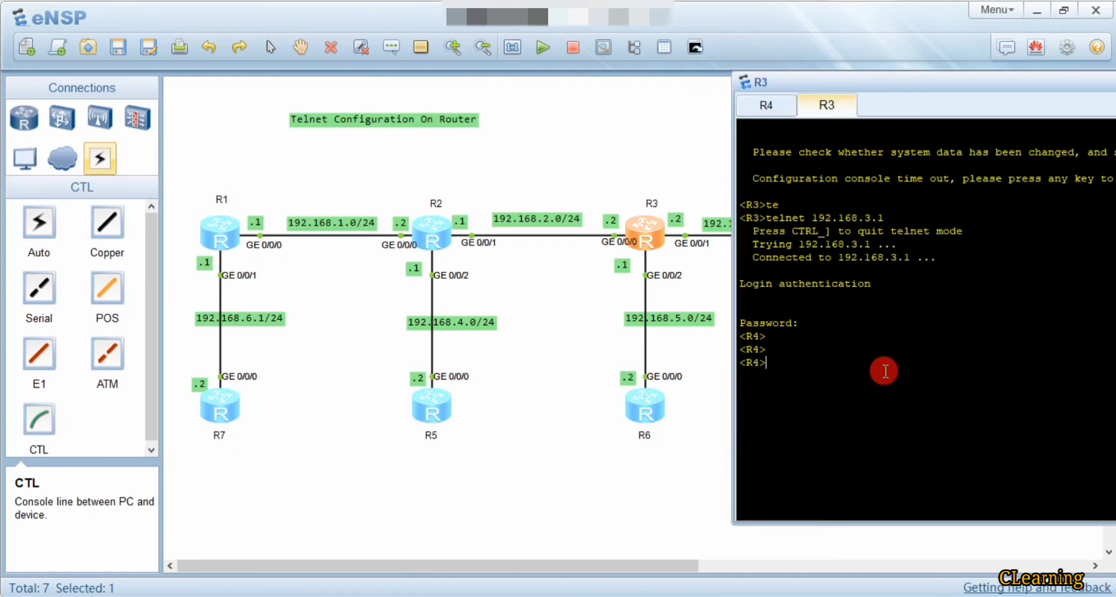
type("q")
key("Return")
key("Return")
key("Return")
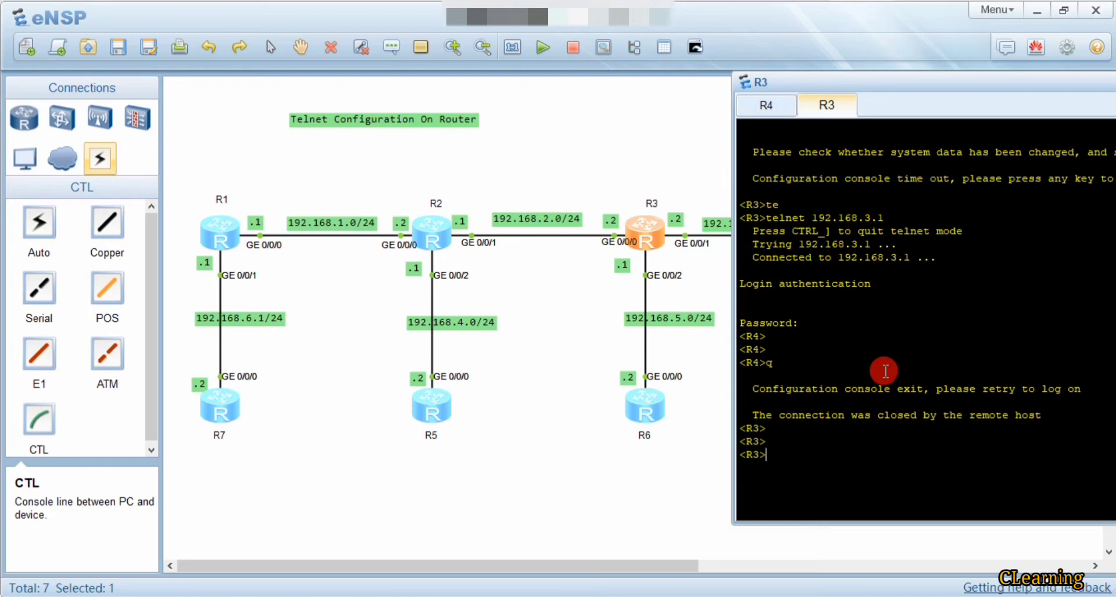
Step: Enter system view on R3 and start RIP, setting it to version 2
type("rip")
key("Return")
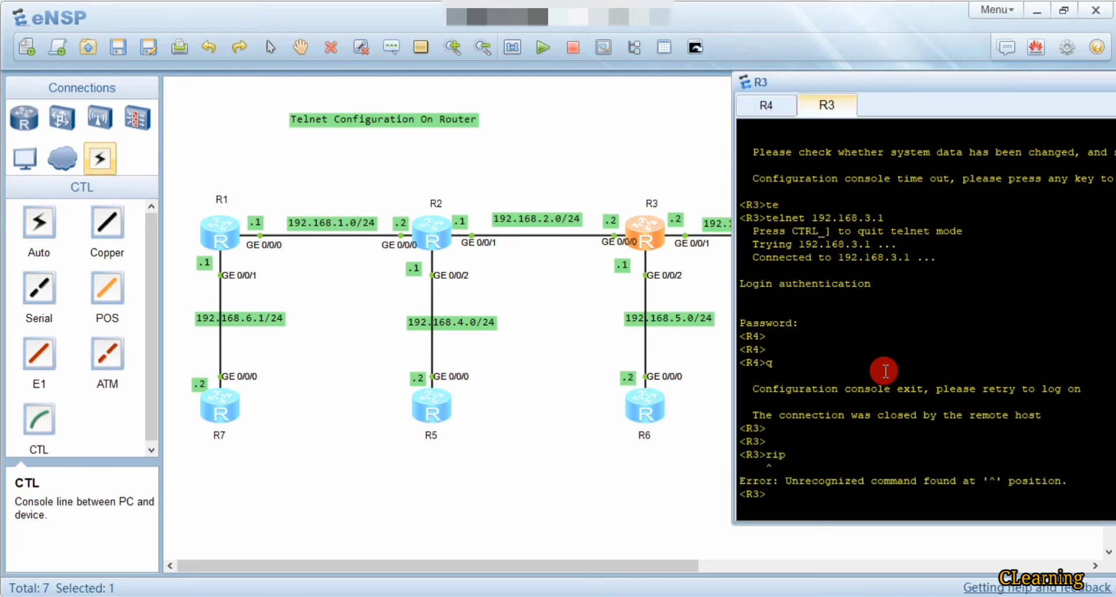
type("sys")
key("Return")
key("Return")
type("rip")
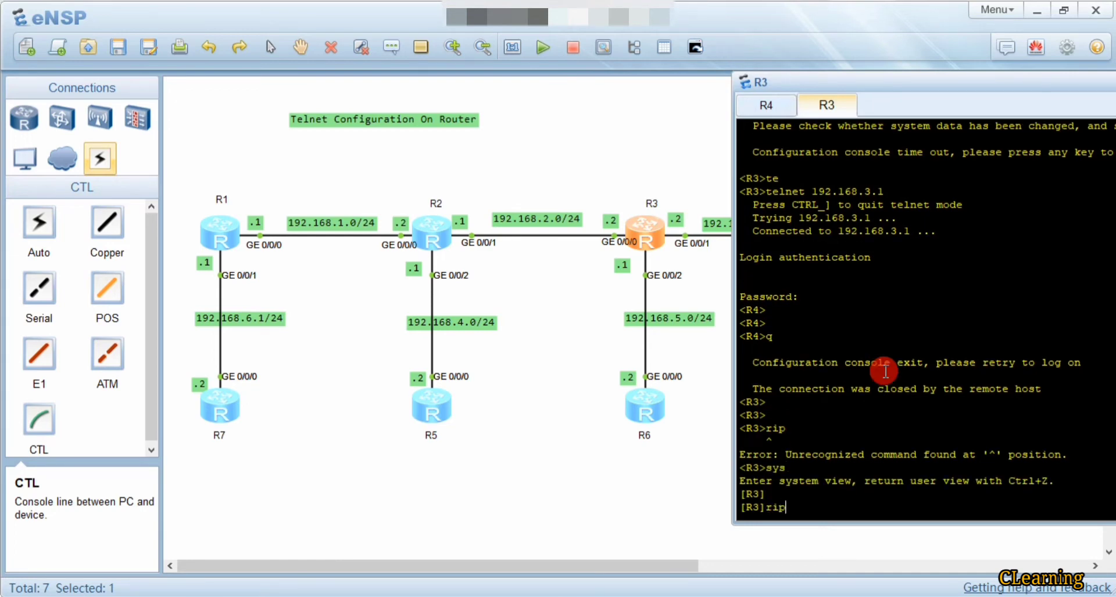
key("Return")
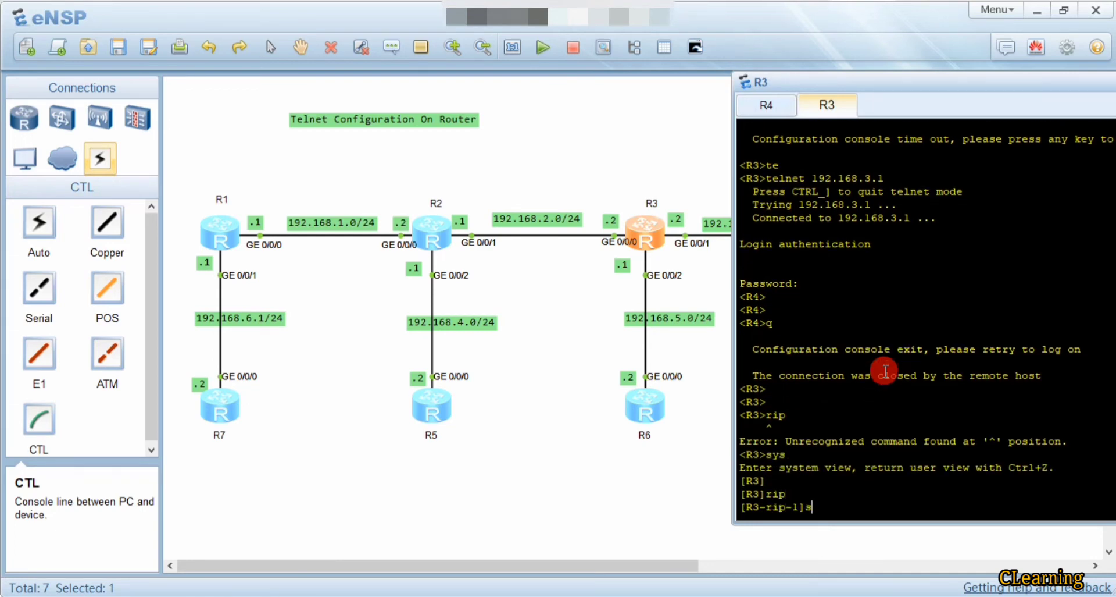
type("vers")
key("Return")
key("Up")
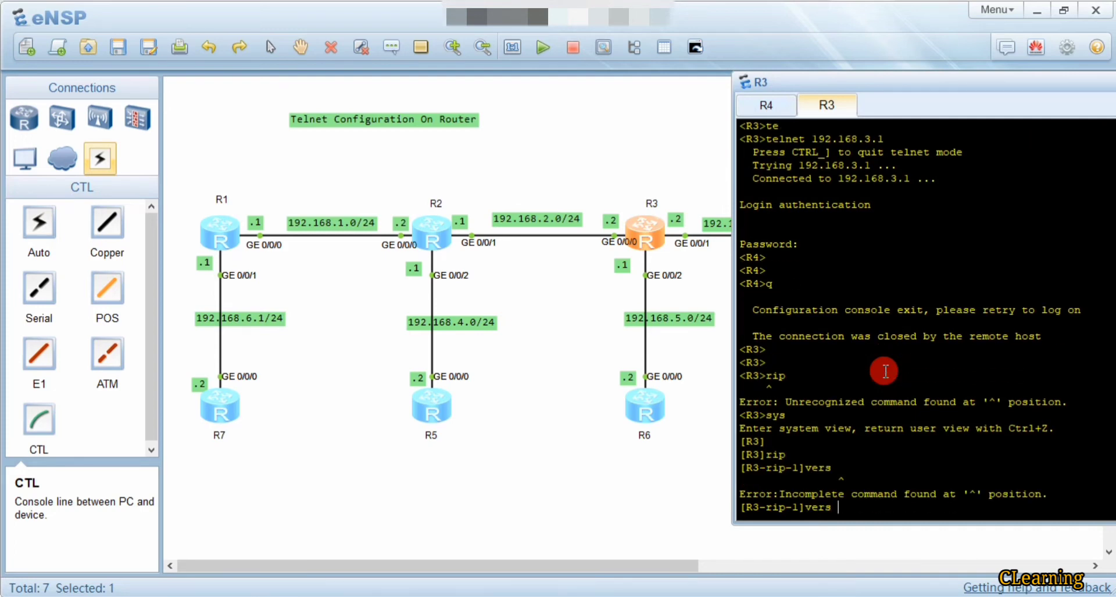
type("3")
key("Return")
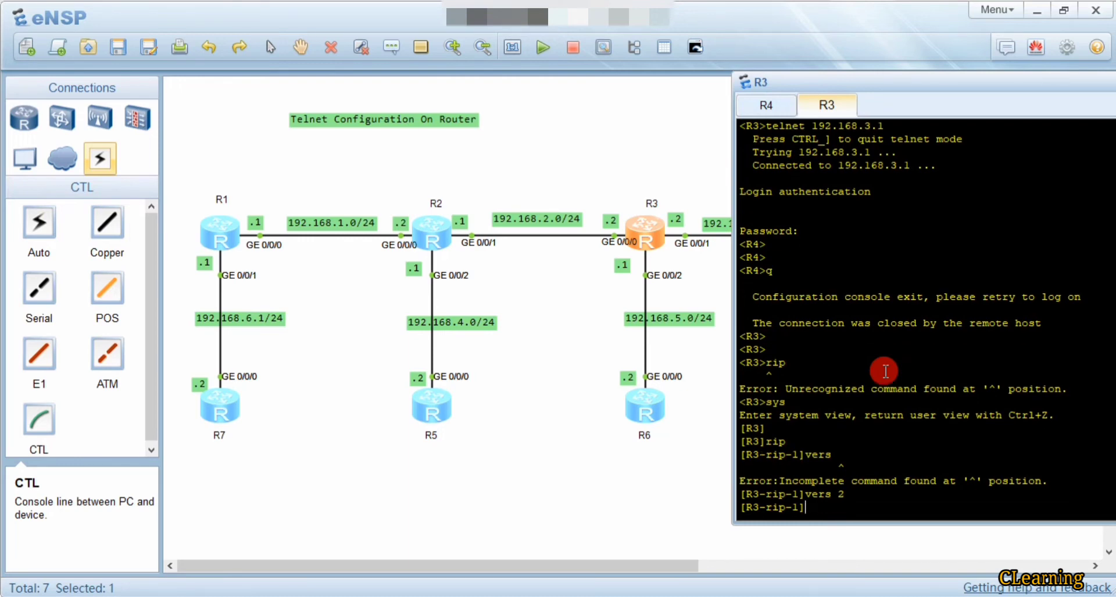
Step: Advertise networks 192.168.2.0, 192.168.5.0 and 192.168.3.0 in R3's RIP process
type("n")
key("Tab")
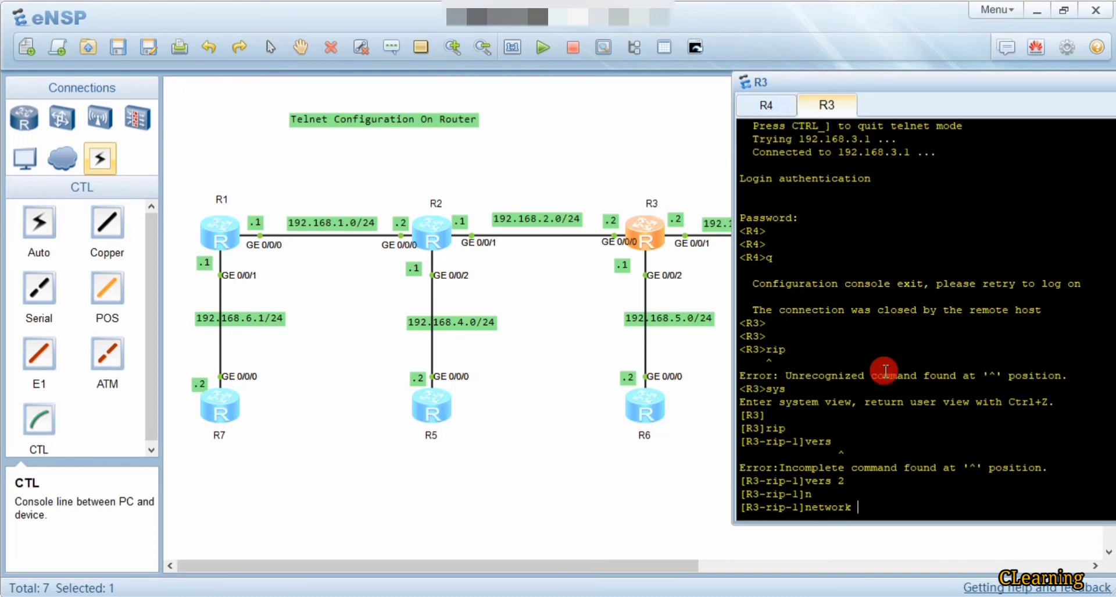
type("192.168.2.0")
key("Return")
key("Up")
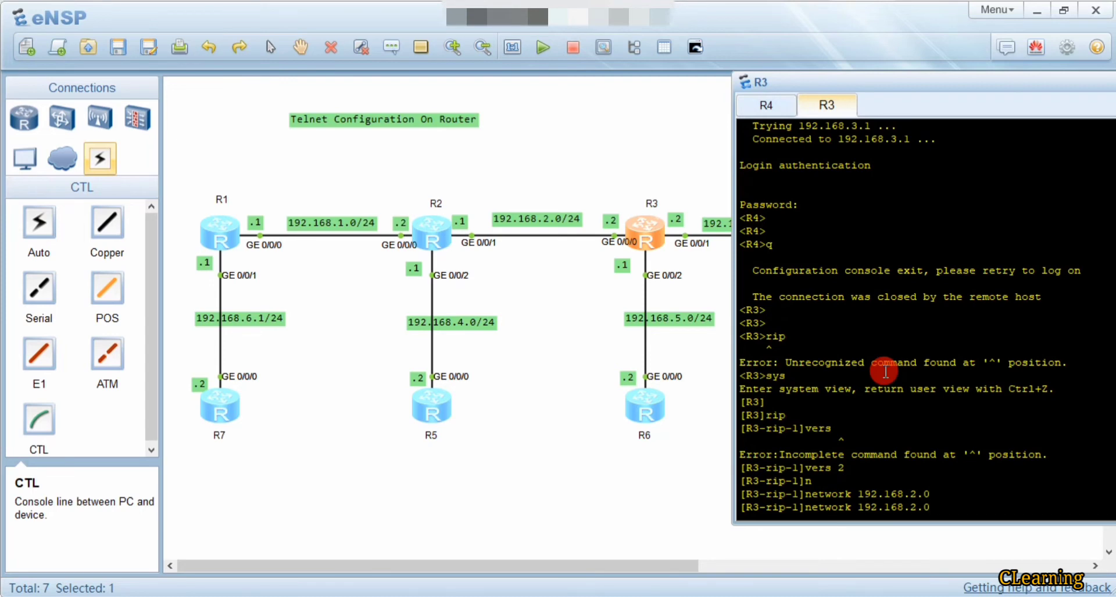
key("BackSpace")
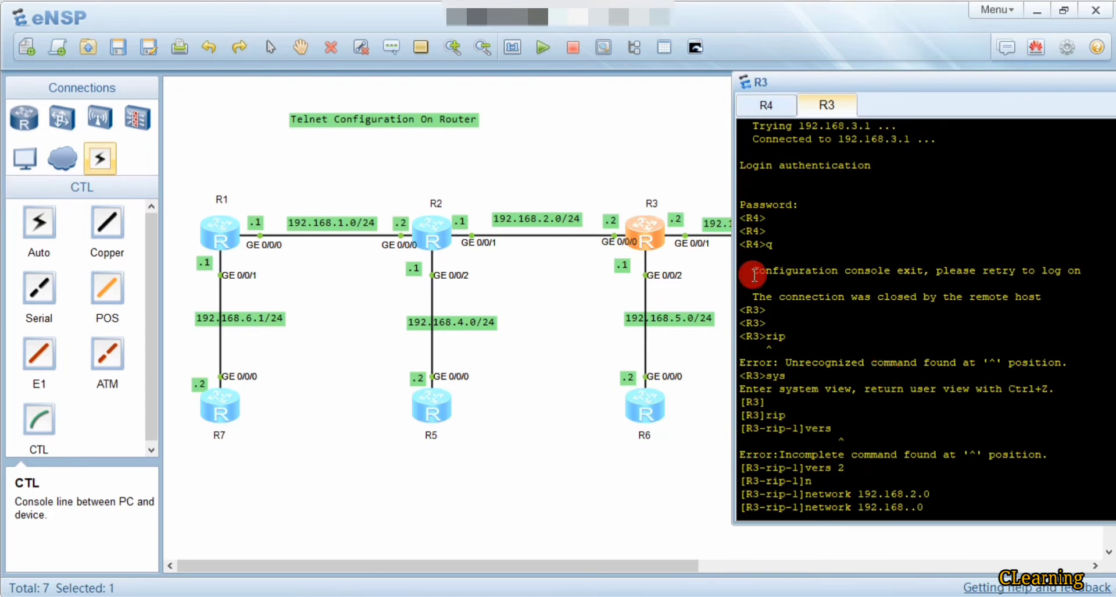
type("5")
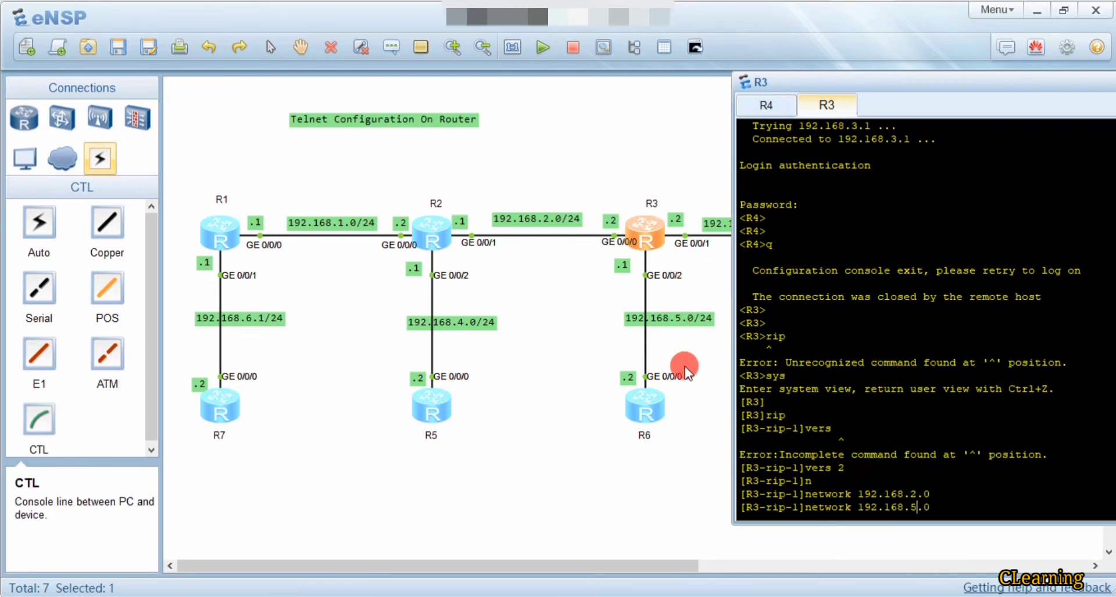
key("Return")
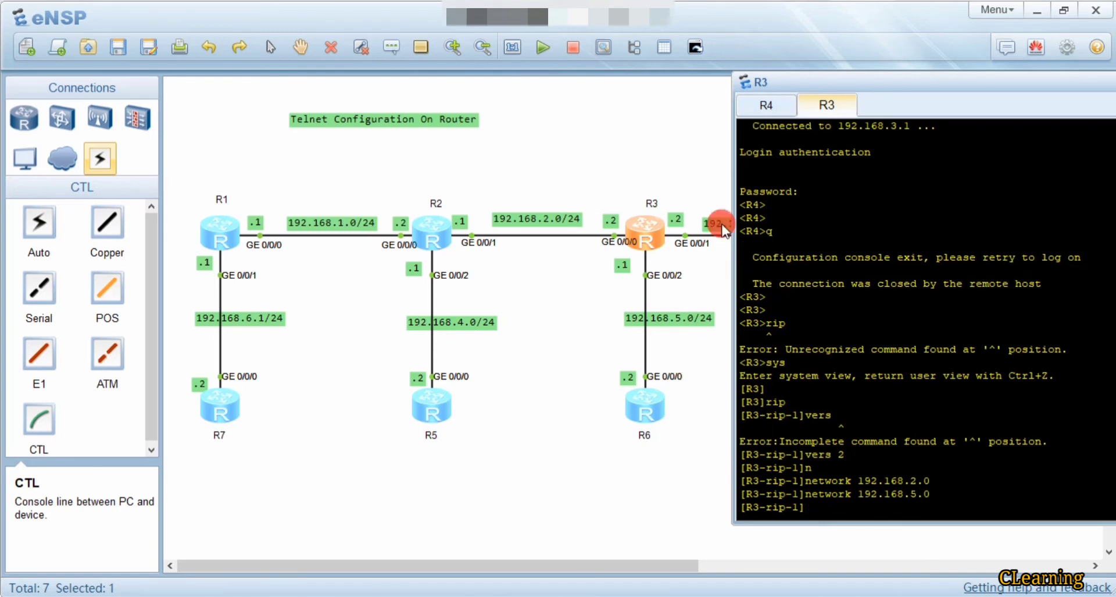
left_click_drag(747, 82, 539, 99)
key("Up")
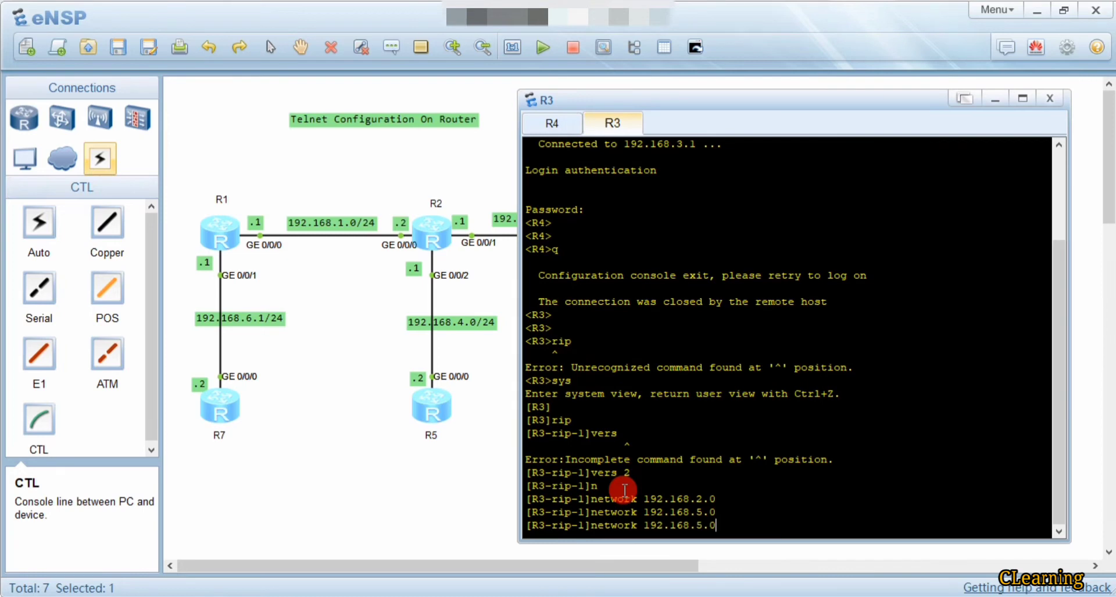
key("Left")
key("Left")
key("BackSpace")
type("3")
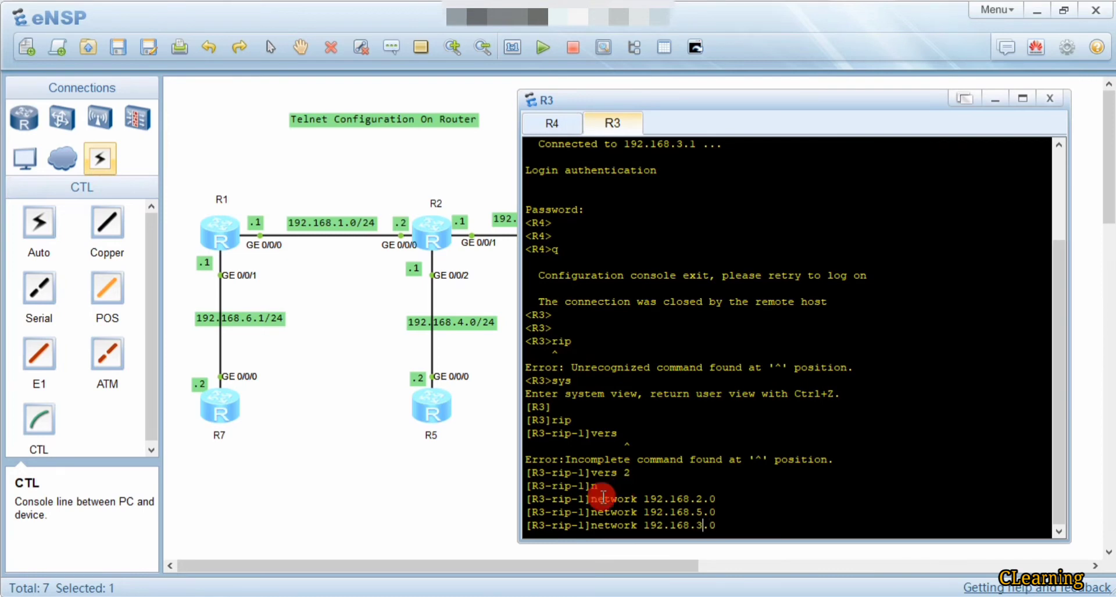
key("Return")
left_click(442, 523)
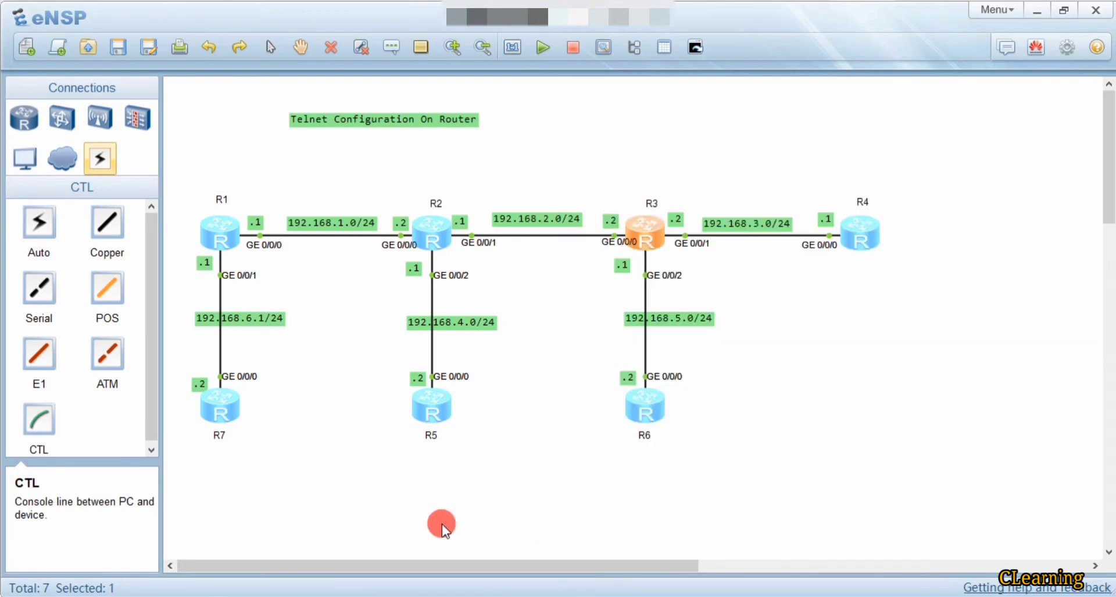
Step: Open R2's console, enter system view and start RIP version 2
double_click(436, 243)
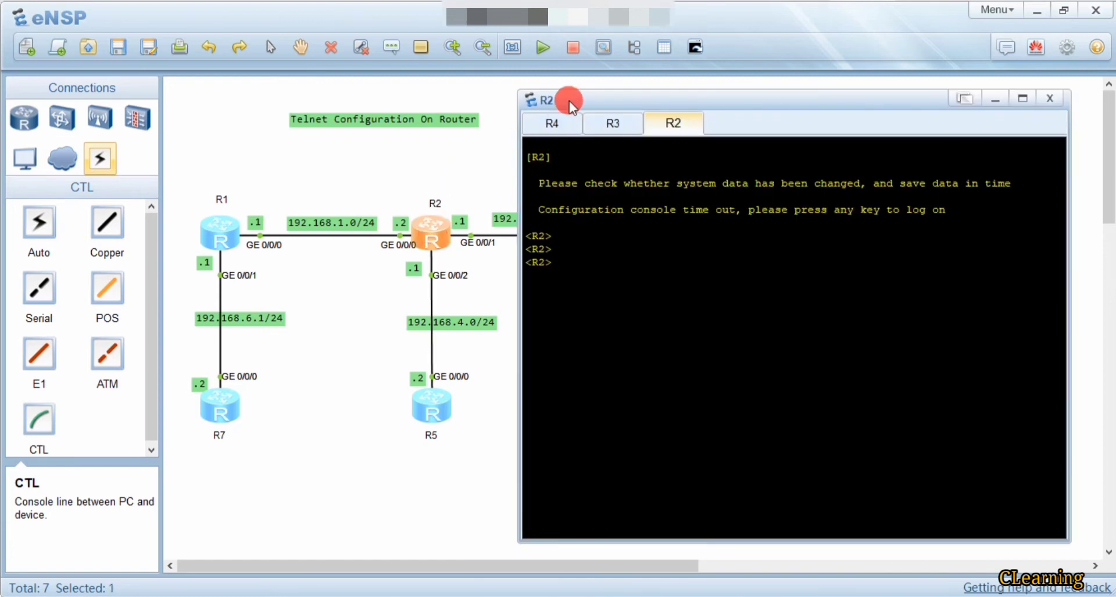
left_click_drag(567, 100, 607, 121)
type("sys")
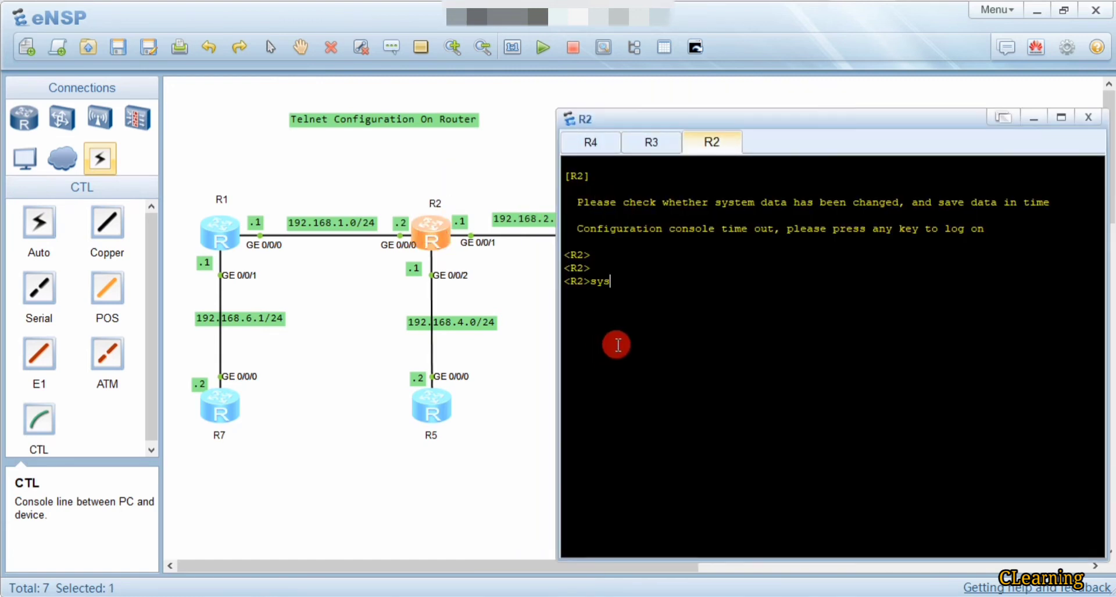
key("Return")
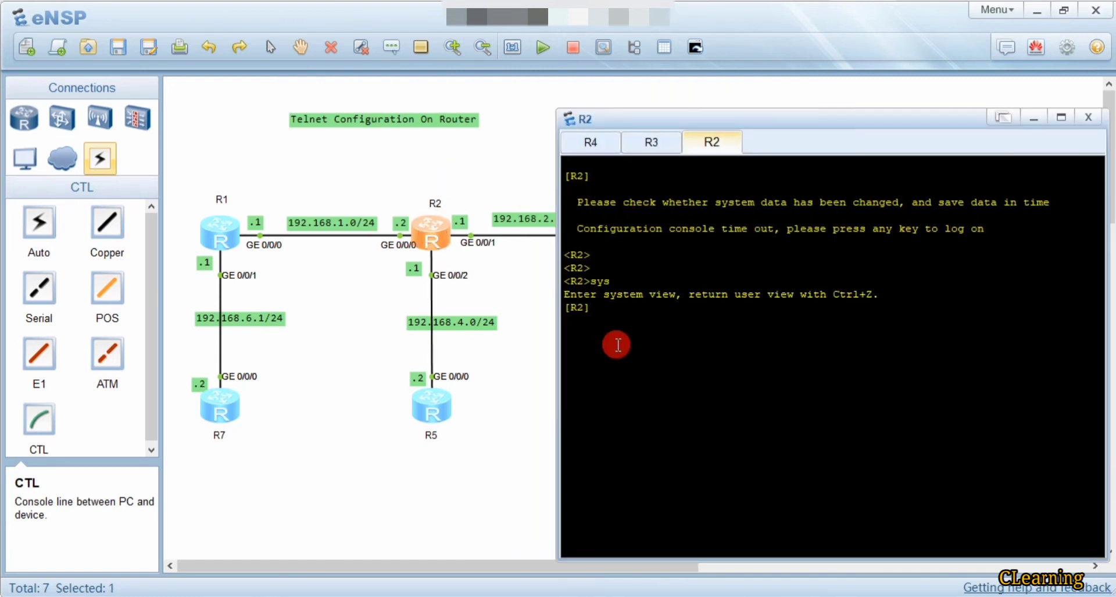
type("rip")
key("Return")
type("vers")
type(" 2")
key("Return")
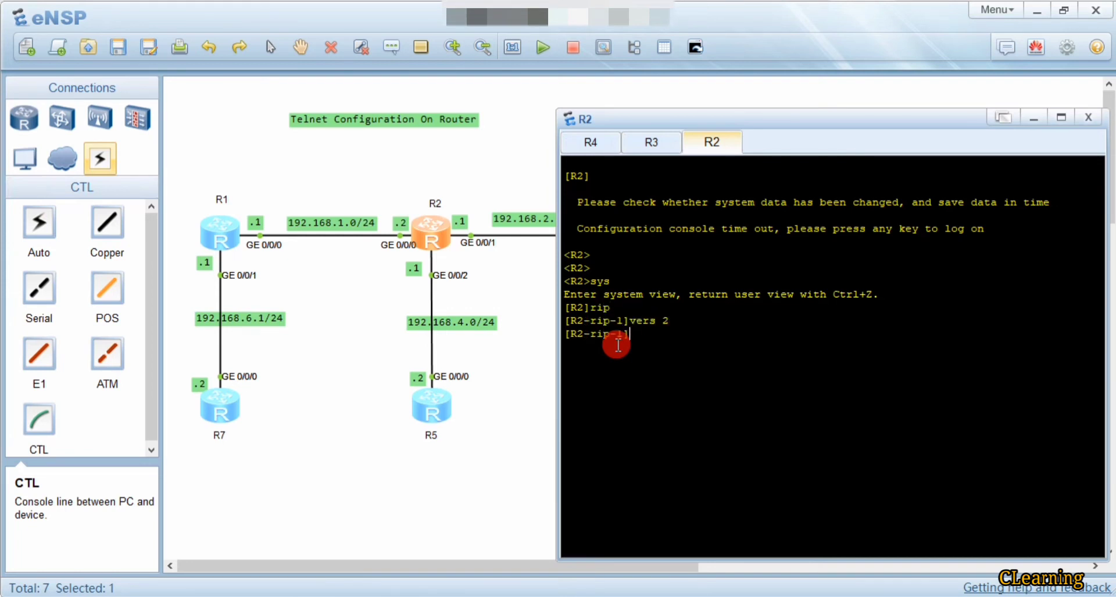
Step: Advertise networks 192.168.2.0, 192.168.4.0 and 192.168.1.0 in R2's RIP process
type("net")
key("Tab")
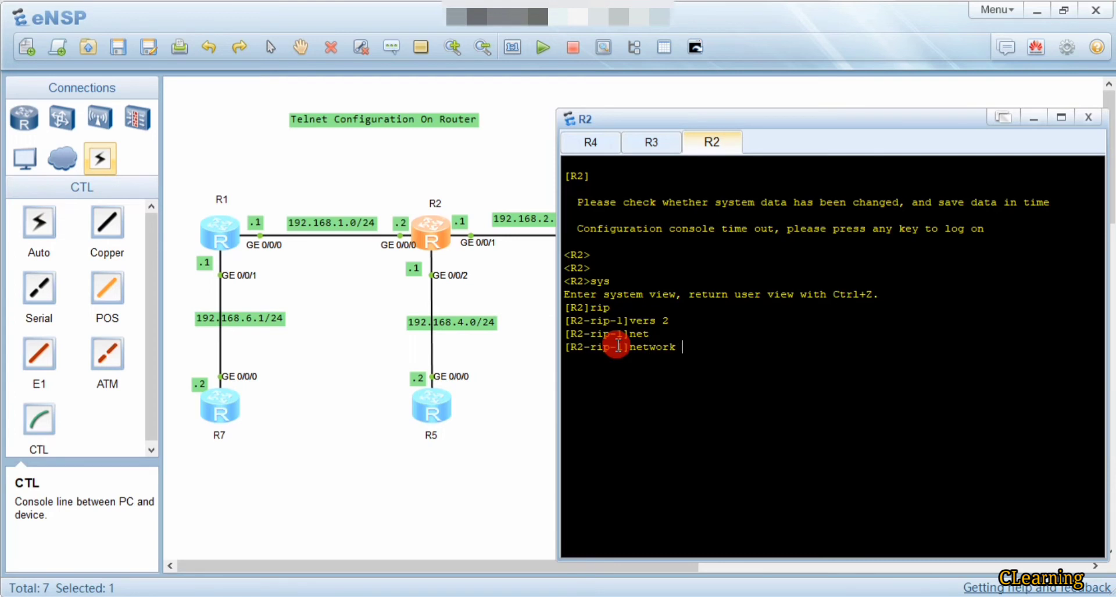
type("192.168.2.0")
key("Return")
key("Up")
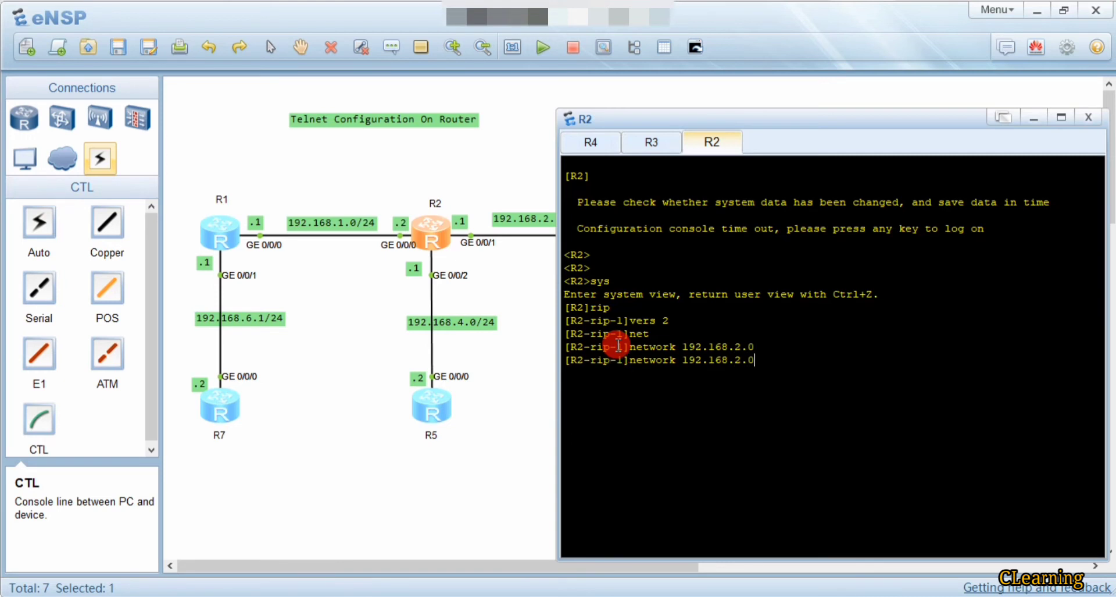
key("Left")
key("BackSpace")
type("4")
key("Return")
key("Up")
key("Left")
key("Left")
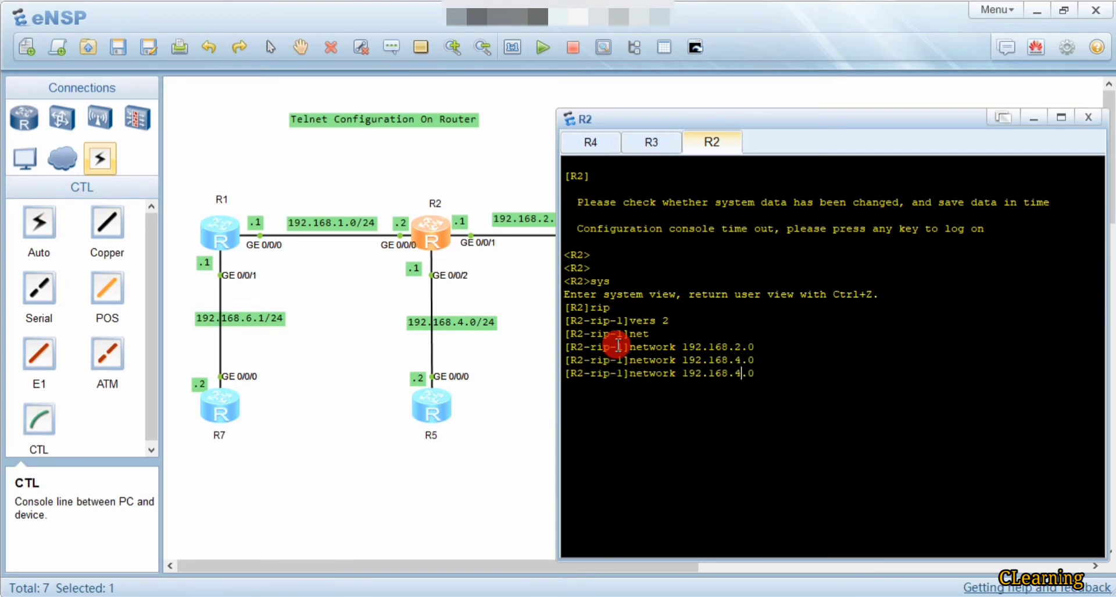
key("BackSpace")
type("1")
key("Return")
Step: Open R1's console and enter system view
left_click(512, 379)
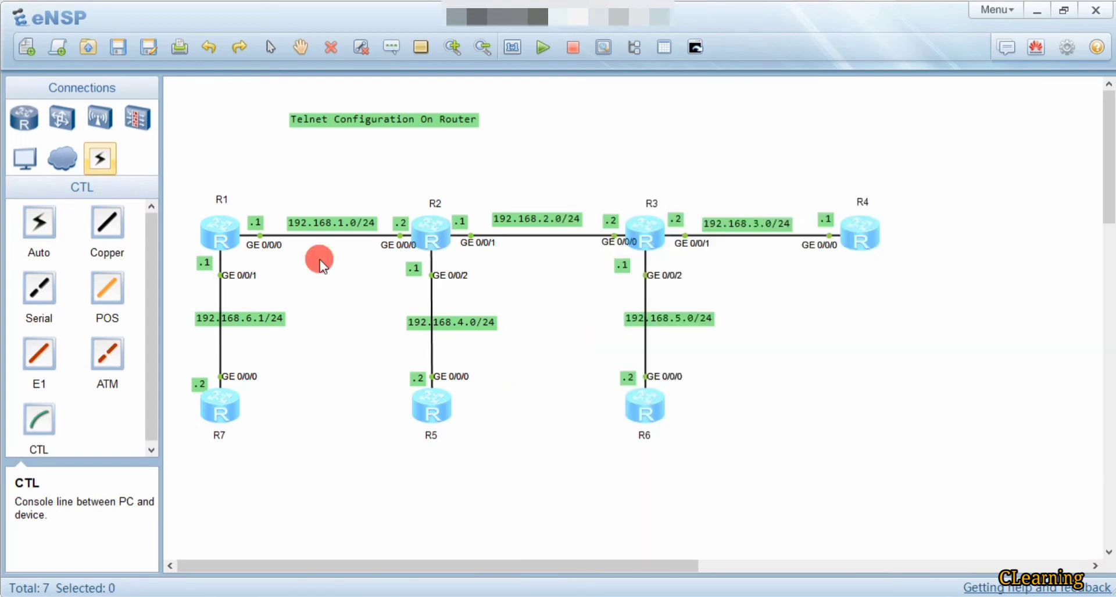
double_click(207, 229)
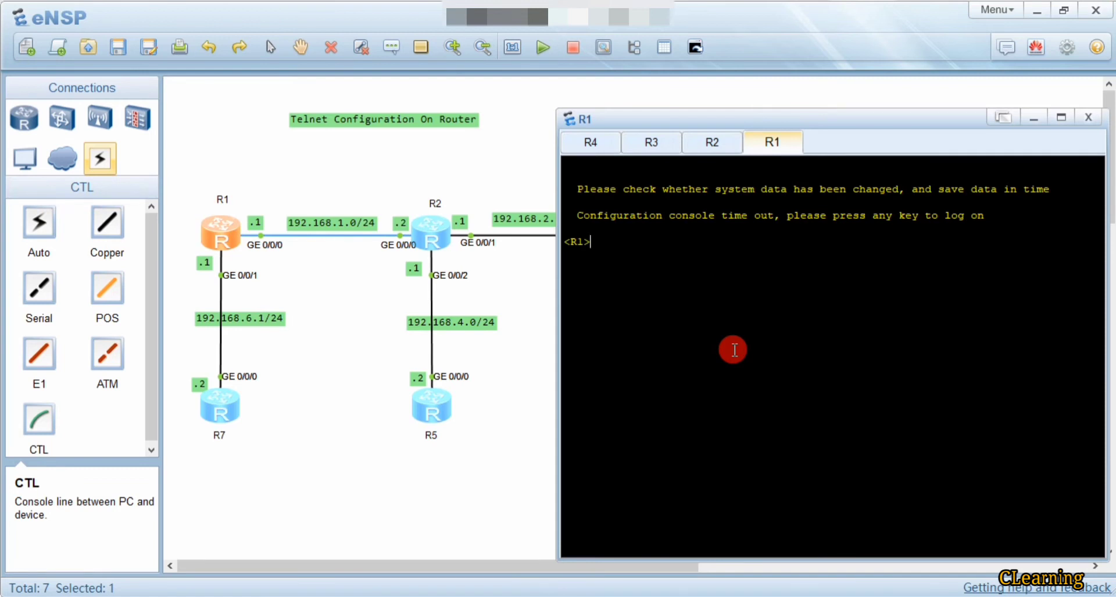
type("sys")
key("Return")
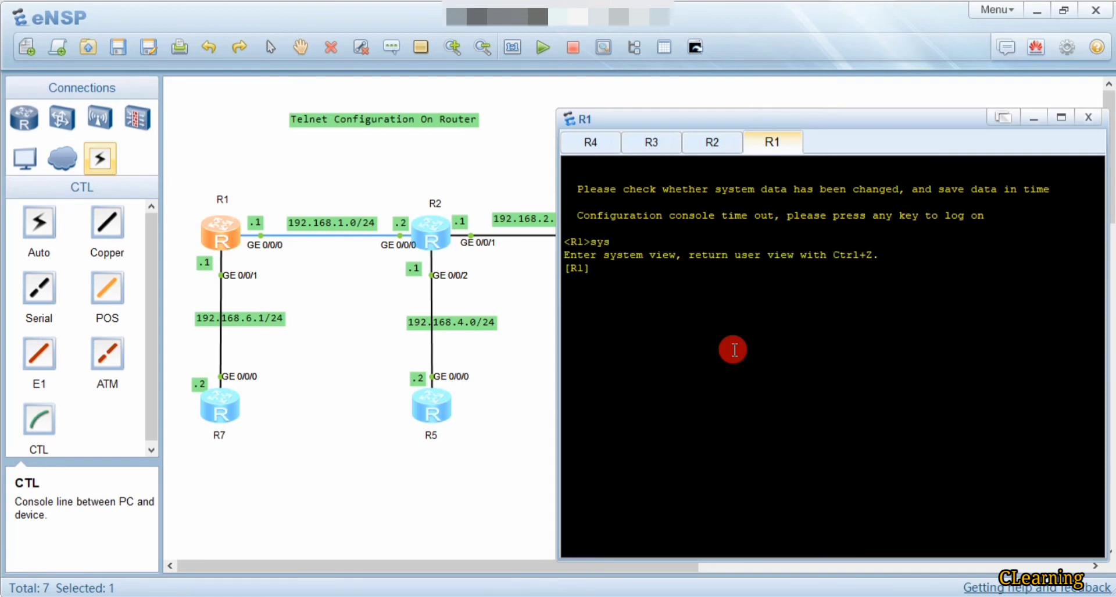
type("int")
key("Tab")
type("g")
key("Tab")
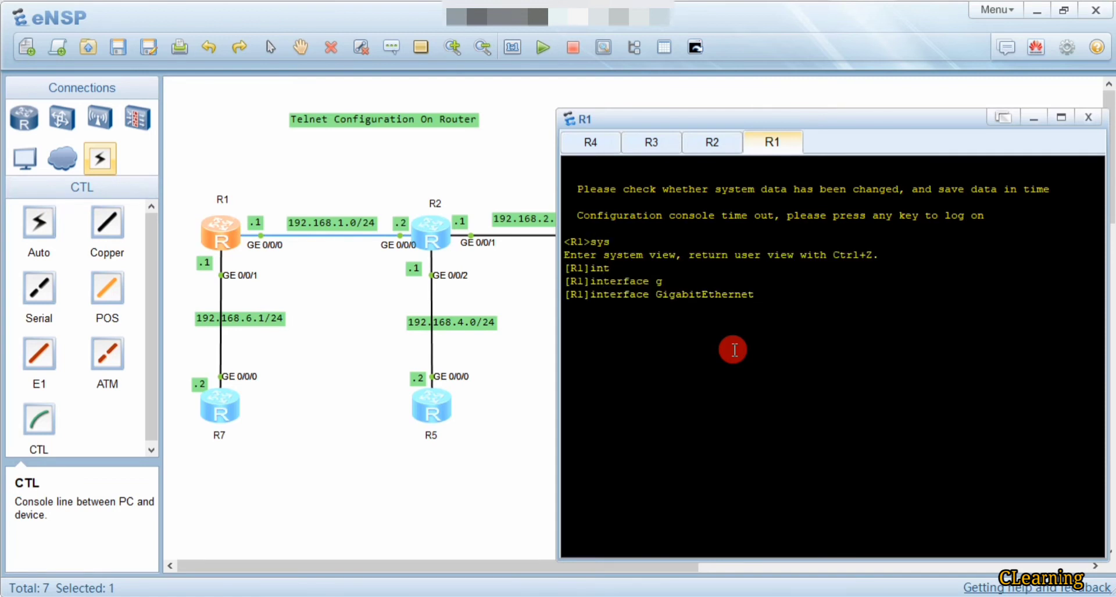
key("BackSpace")
key("BackSpace")
key("BackSpace")
key("BackSpace")
key("BackSpace")
key("BackSpace")
key("Return")
Step: Start RIP on R1 and set it to version 2
key("Return")
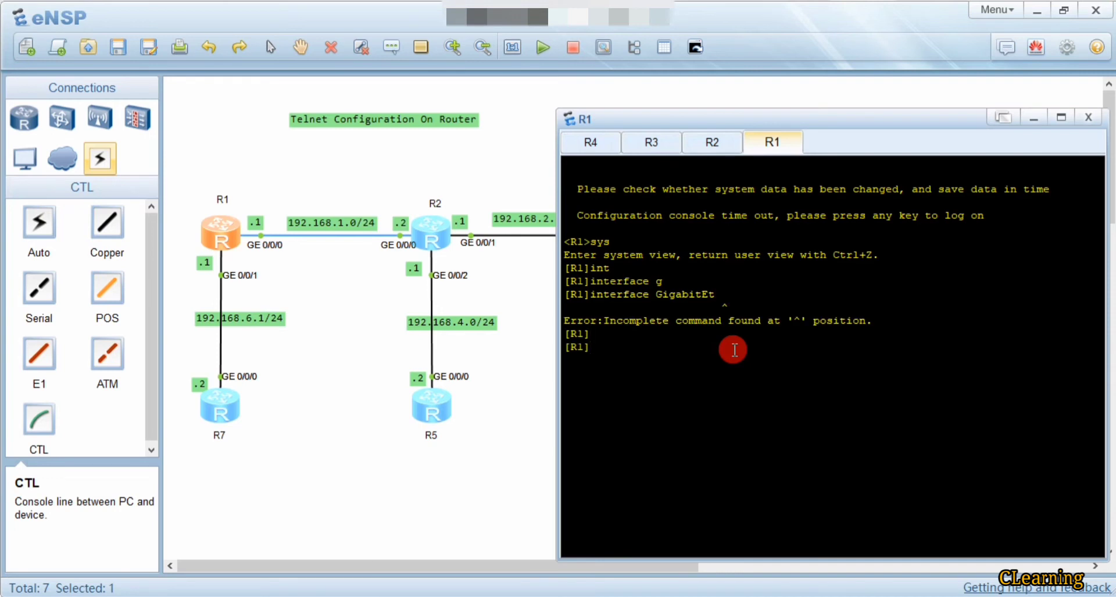
type("rip")
key("Return")
type("vers")
key("Return")
key("Up")
type("22")
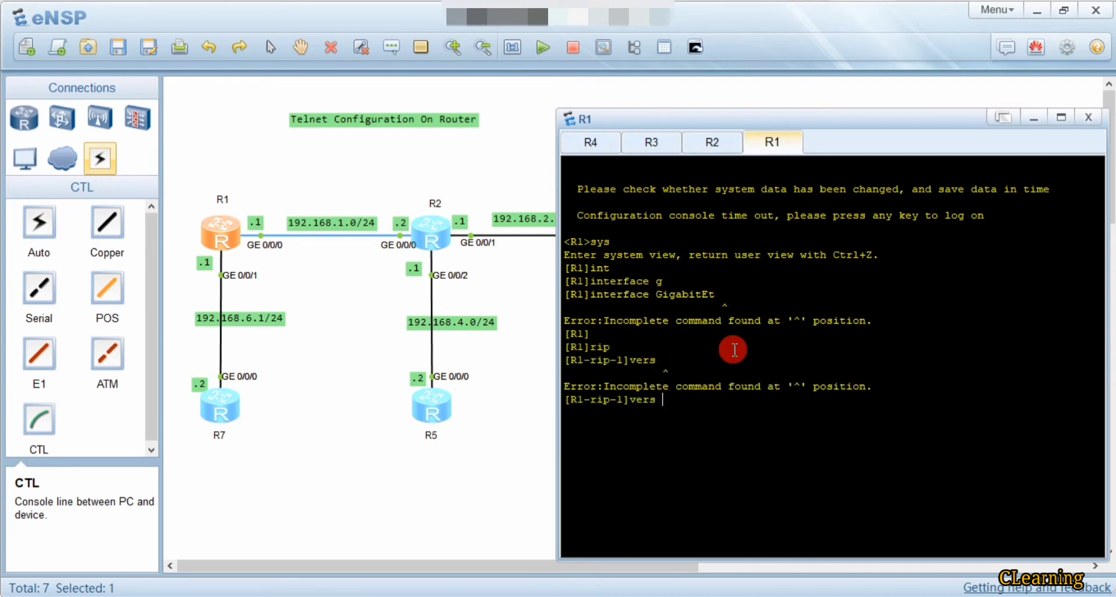
key("Return")
key("Return")
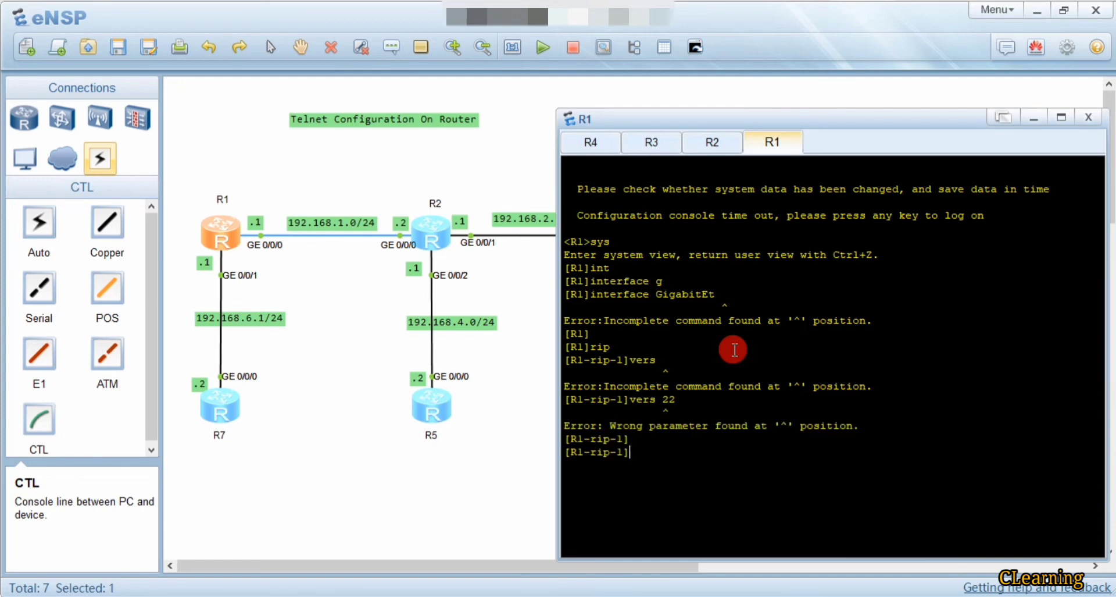
key("Up")
key("BackSpace")
key("Return")
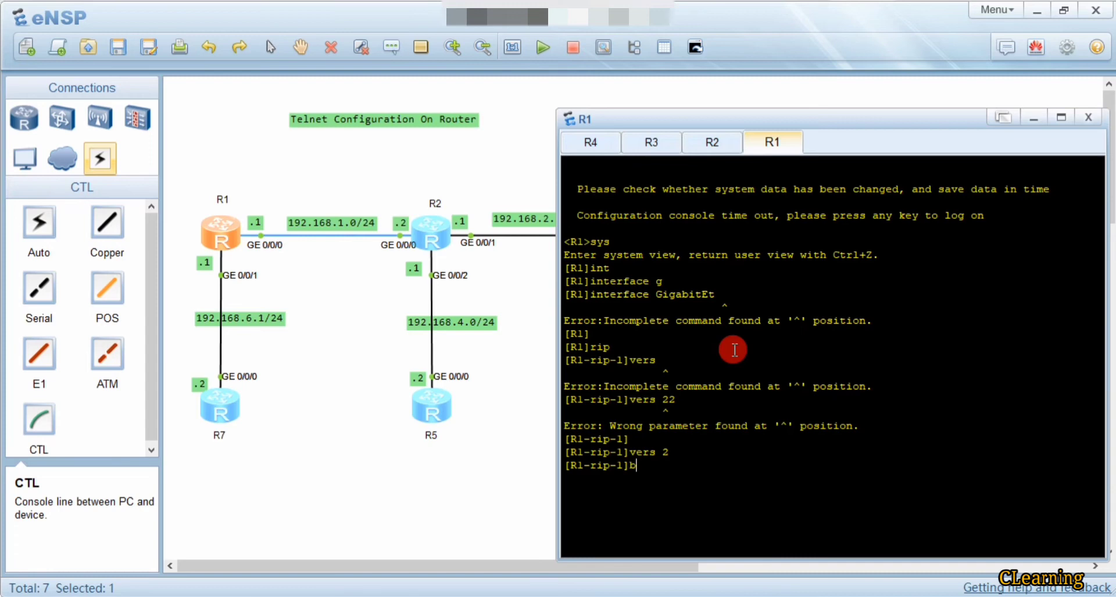
Step: Advertise networks 192.168.1.0 and 192.168.6.0 in R1's RIP process
type("net")
key("Tab")
type("1")
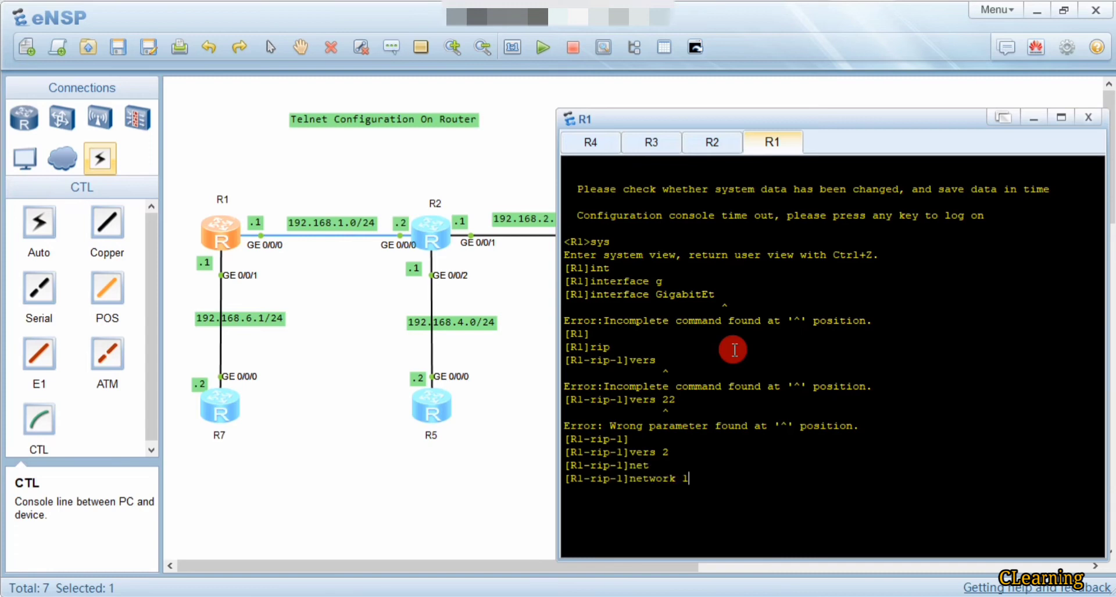
type("92.1681.0")
key("Return")
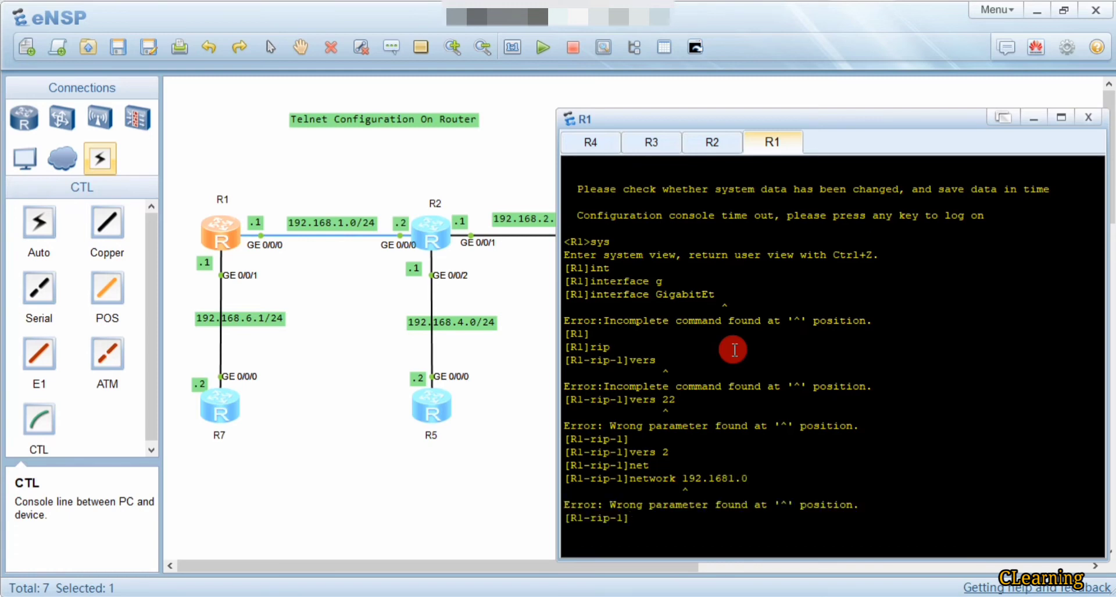
key("Up")
key("Left")
key("Left")
key("Left")
key("Left")
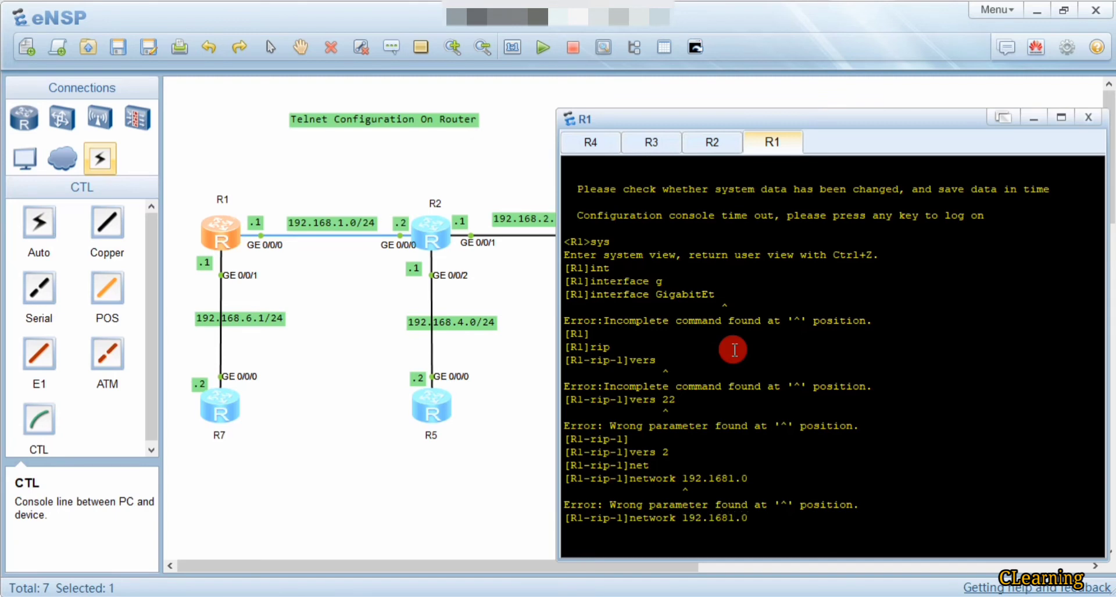
type(".")
key("Return")
key("Up")
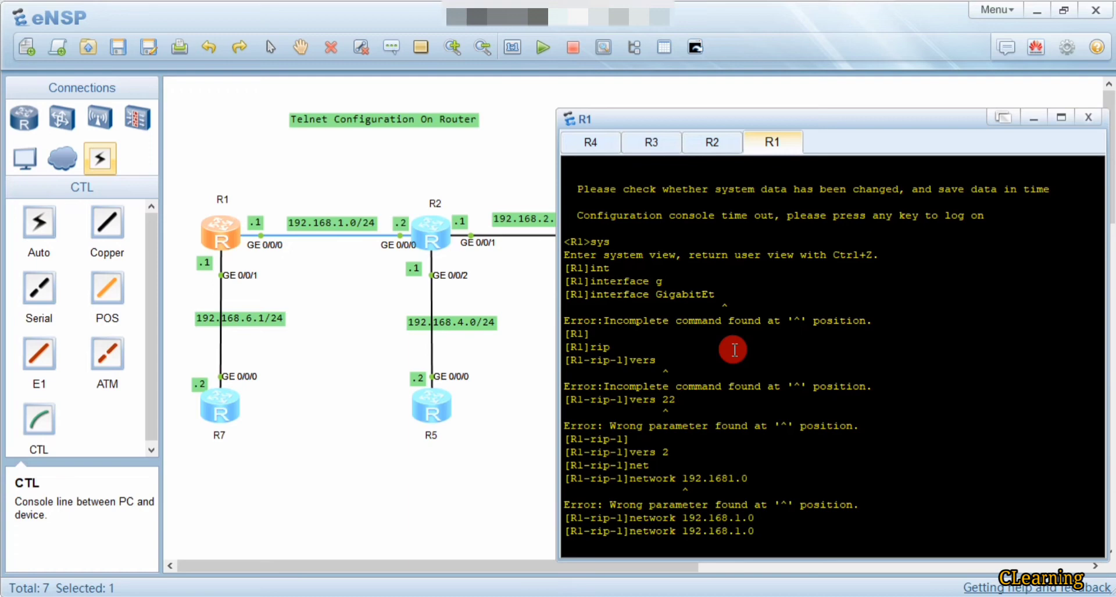
key("BackSpace")
type("6")
key("Return")
Step: Open R5's console, enter system view and start RIP version 2
left_click(529, 448)
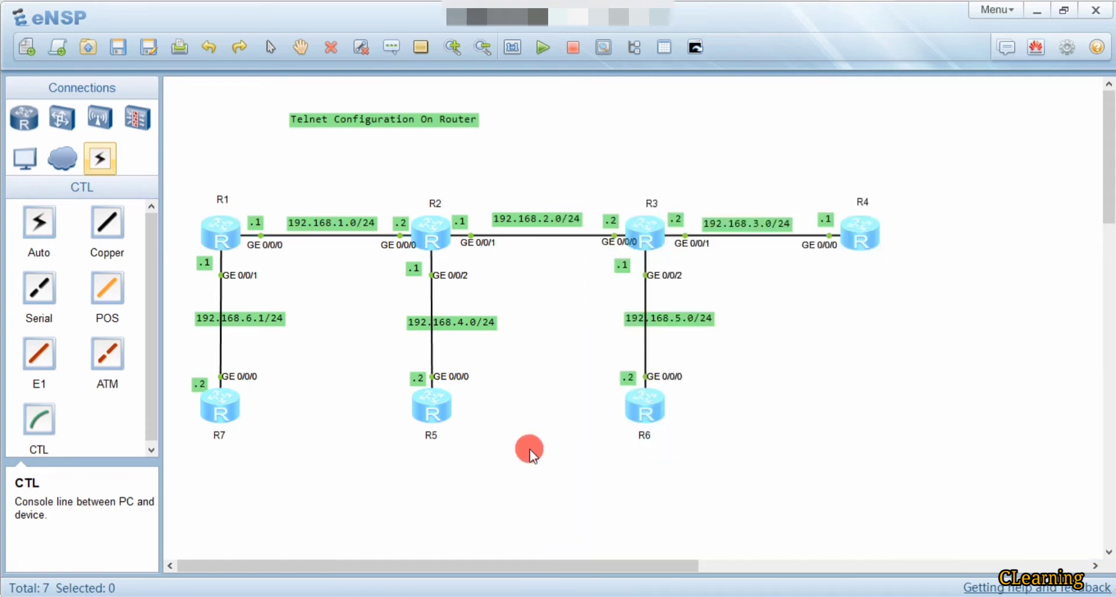
double_click(439, 414)
key("Return")
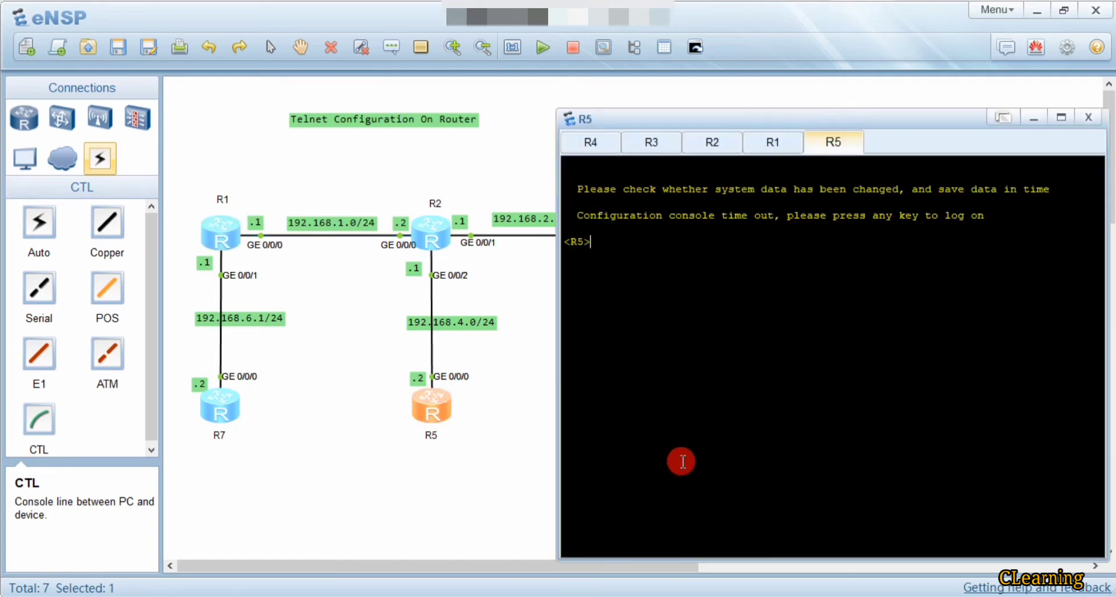
type("sys")
key("Return")
key("Return")
key("Return")
key("Return")
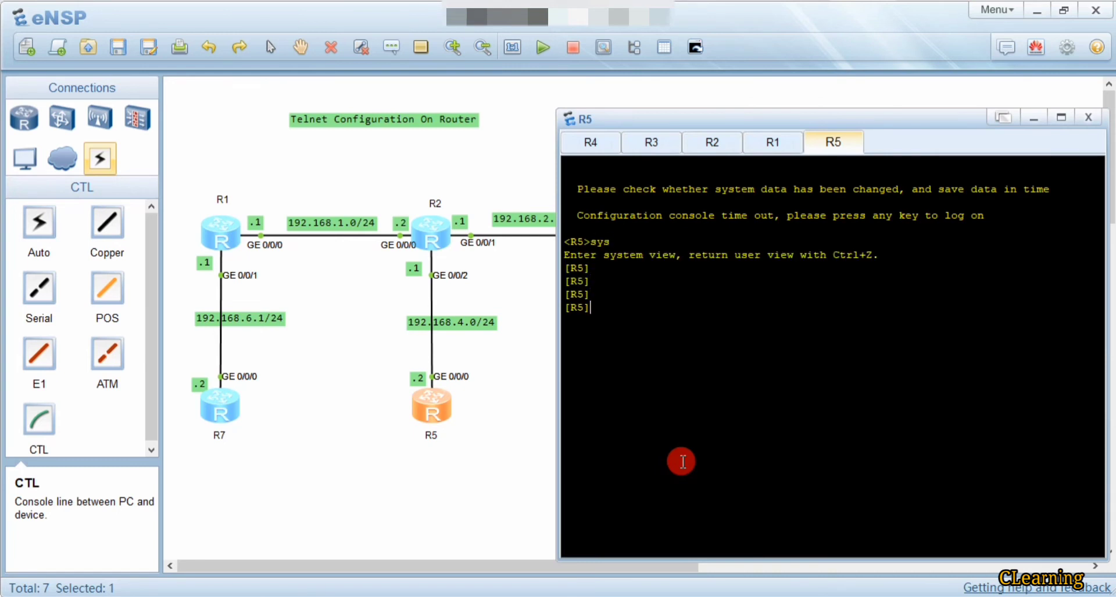
type("in")
key("BackSpace")
key("BackSpace")
type("rip")
key("Return")
type("ver")
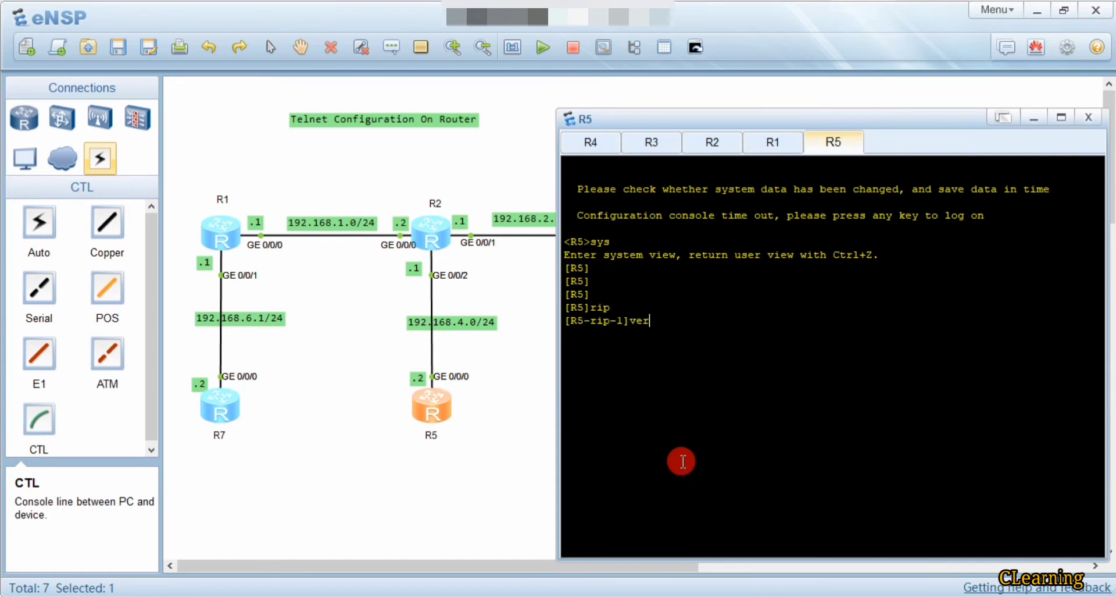
type(" 2")
key("Return")
Step: Advertise network 192.168.4.0 in R5's RIP process
type("net")
key("Tab")
type("192.168")
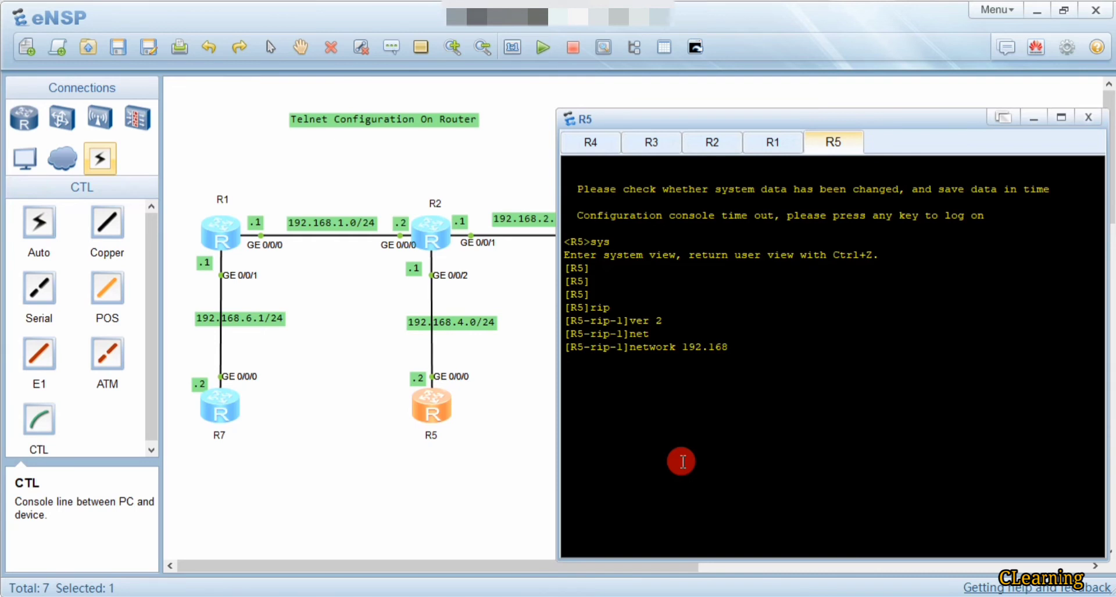
type(".4.0")
key("Return")
key("Up")
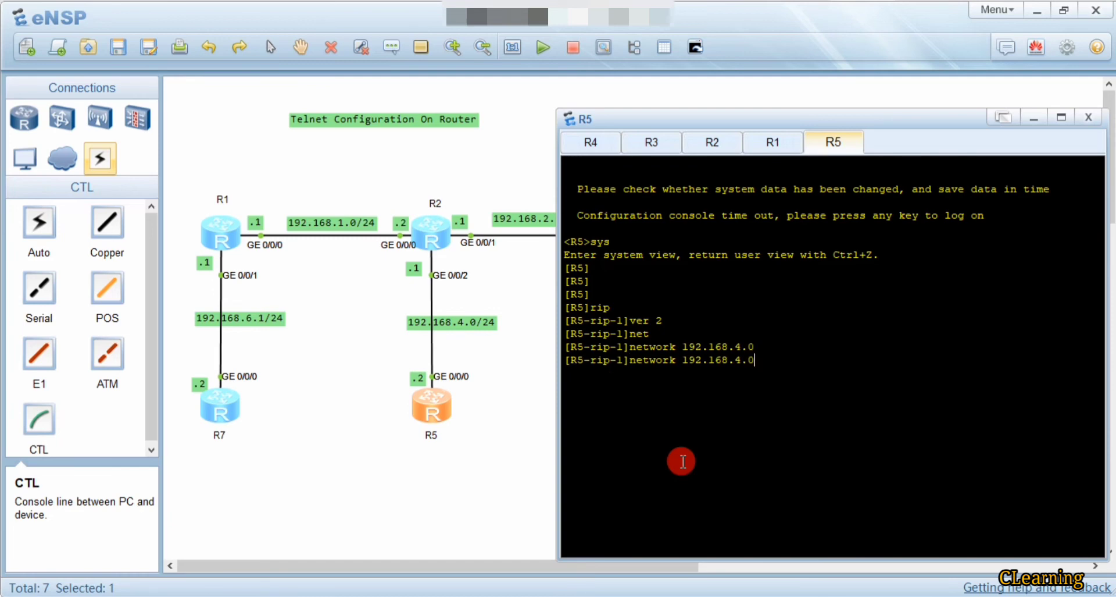
Step: Open R7's console, enter system view and start RIP version 2
left_click(301, 452)
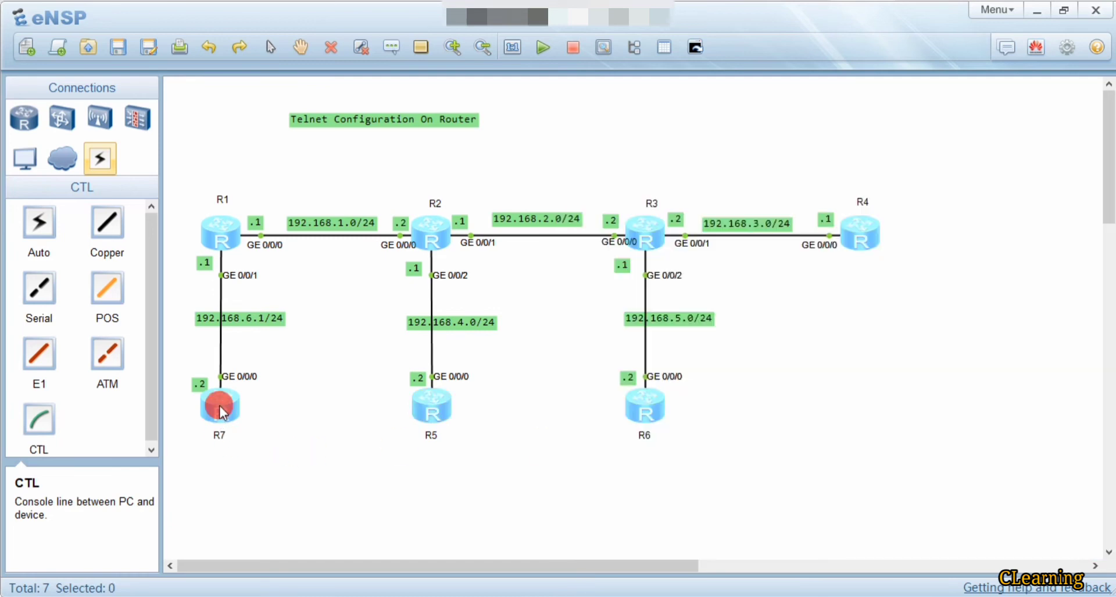
double_click(220, 405)
type("sys")
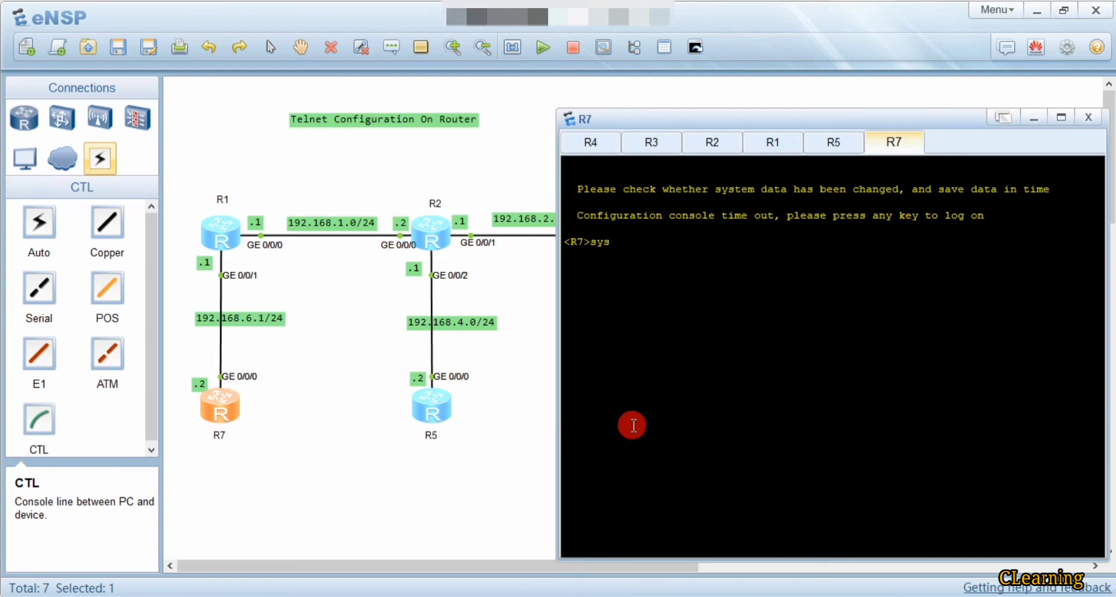
key("Return")
type("rip")
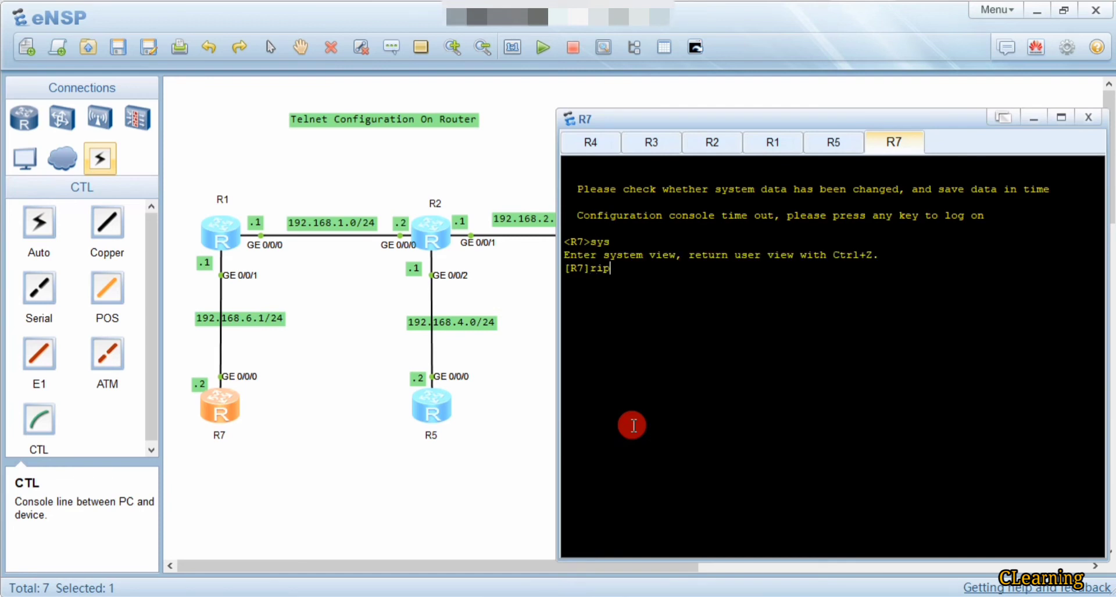
key("Return")
type("ver 2")
key("Return")
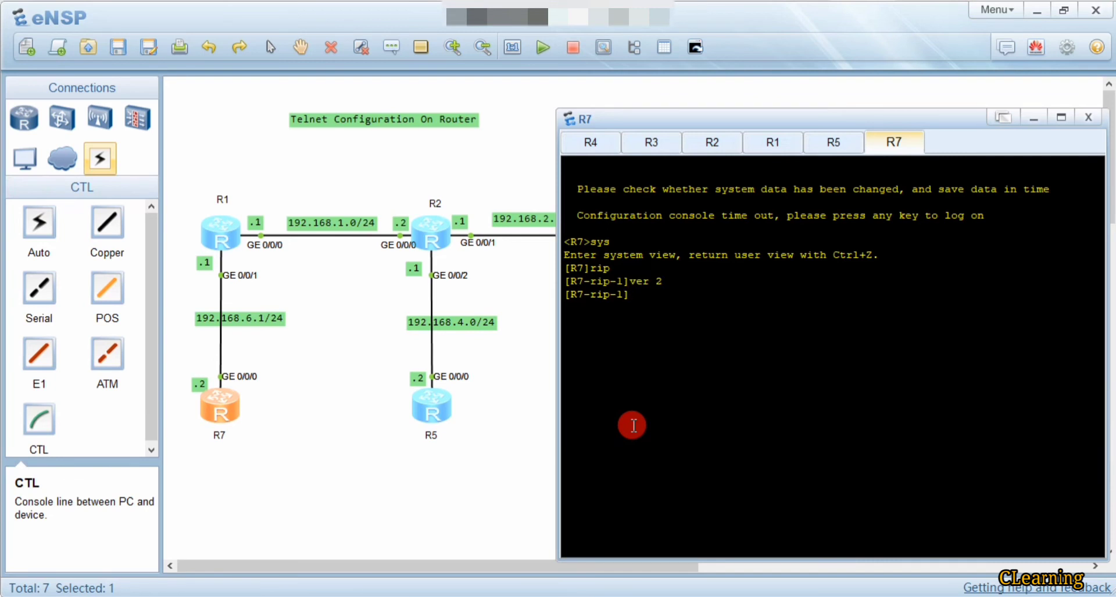
Step: Advertise network 192.168.6.0 in R7's RIP process
type("net")
key("Tab")
type("192.1")
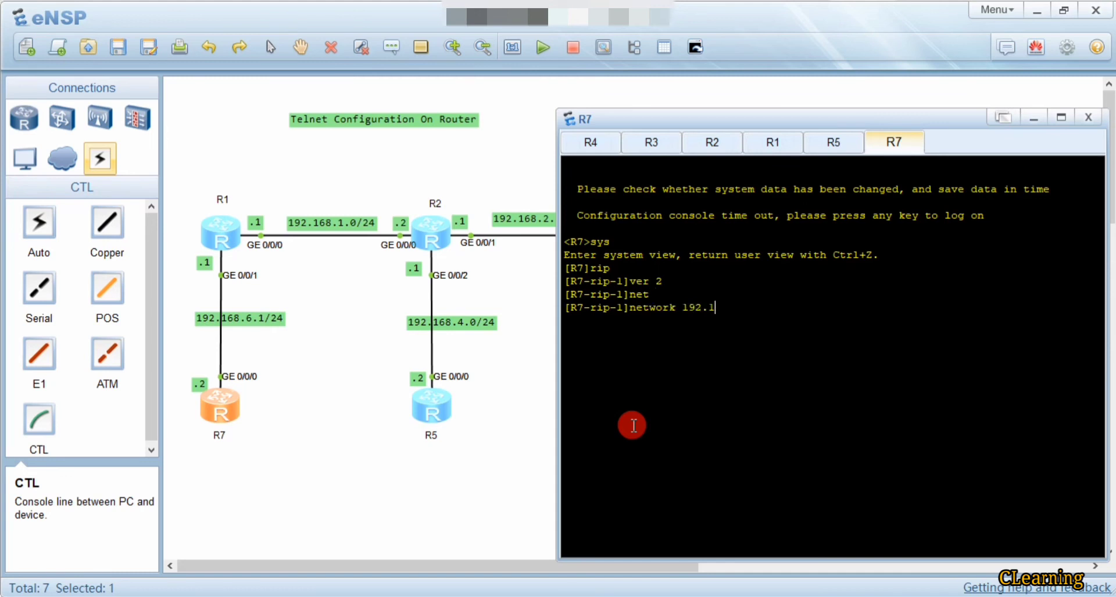
type("68.6.0")
key("Return")
left_click(451, 463)
Step: Open R6's console, enter system view and start RIP version 2
double_click(639, 414)
left_click(684, 447)
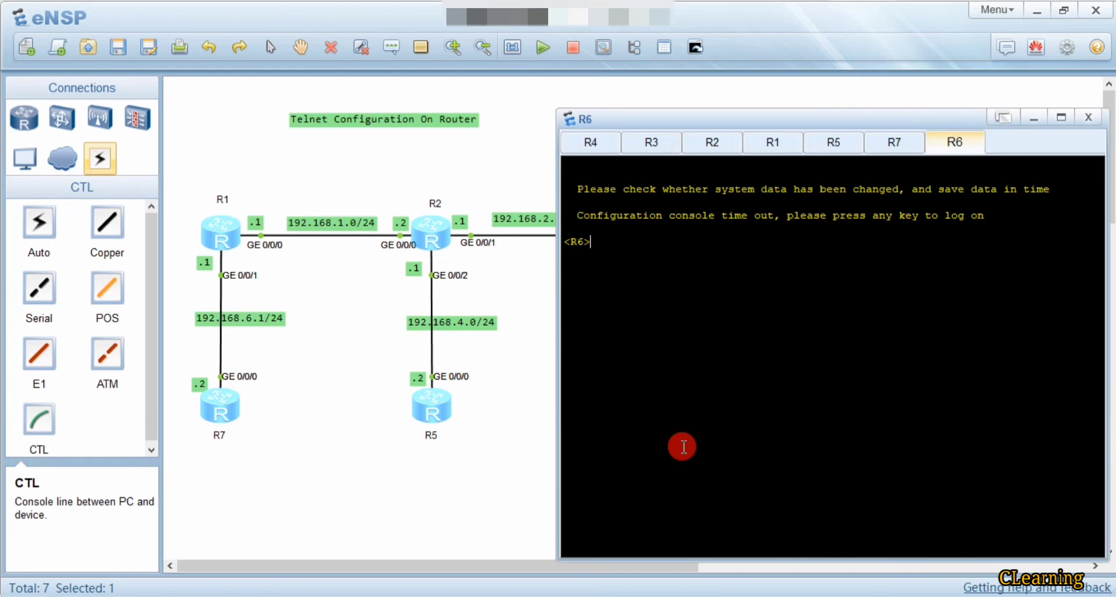
type("sys")
key("Return")
type("r")
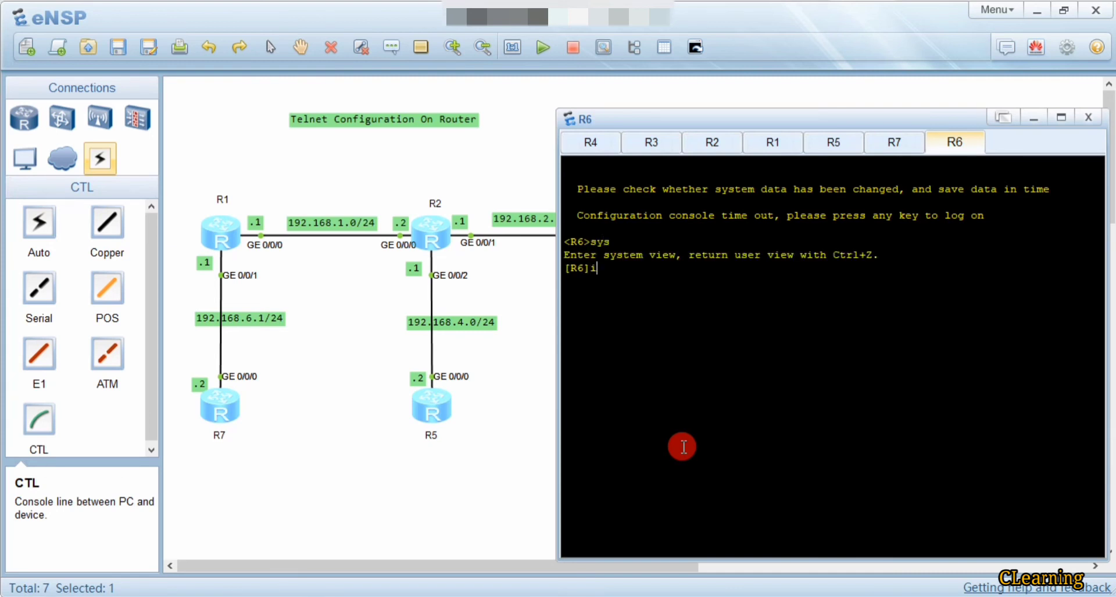
type("ip")
key("Return")
type("ver 2")
key("Return")
Step: Advertise network 192.168.5.0 in R6's RIP process
type("net")
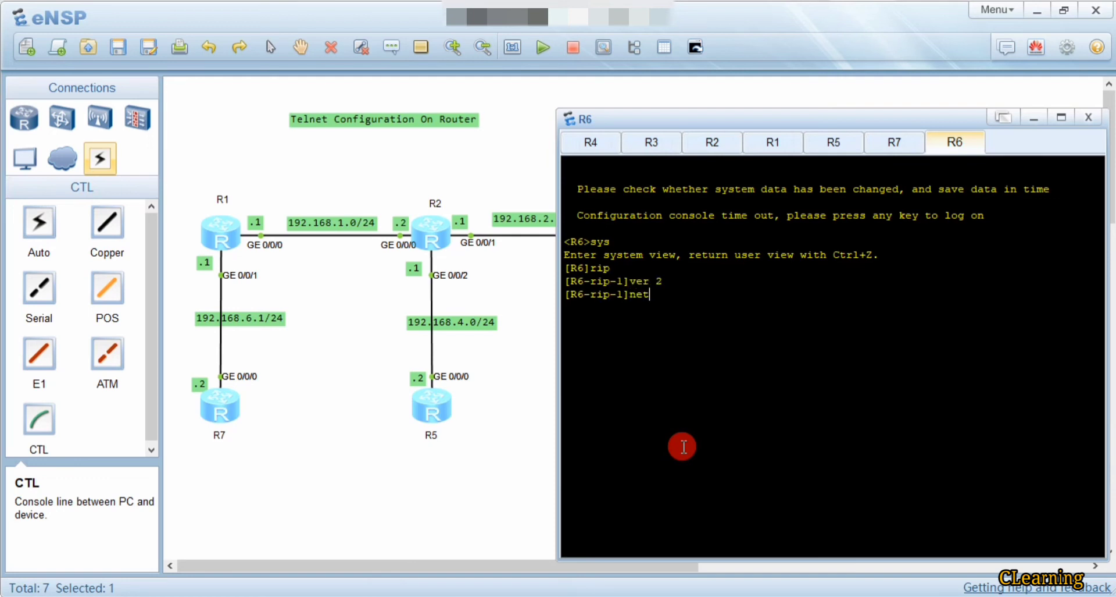
key("Tab")
type("192.1")
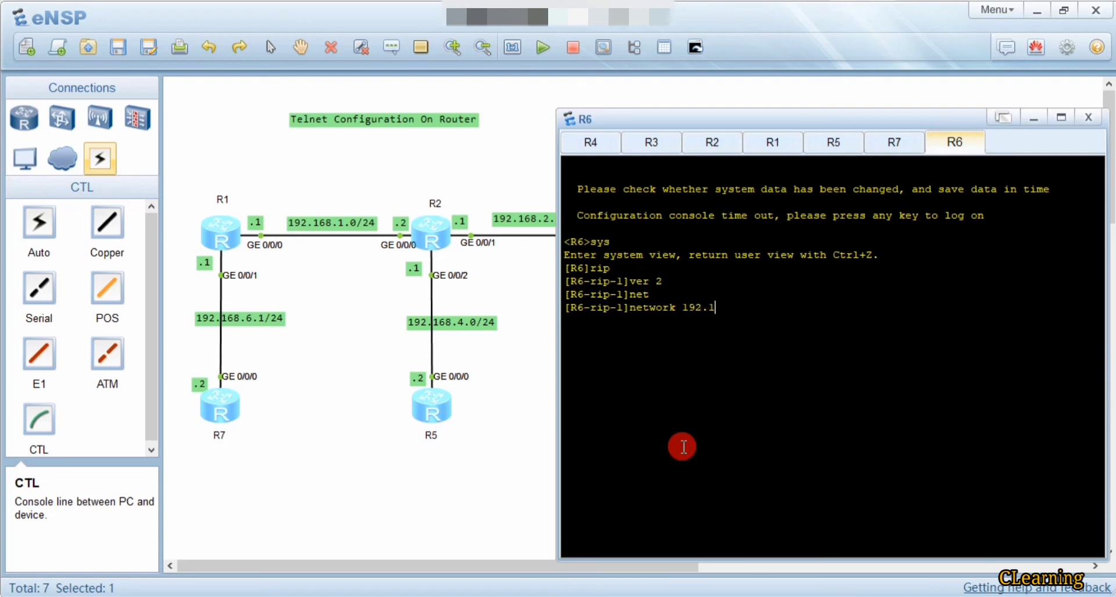
type("68.5.0")
key("Return")
Step: Send R6's console behind the main window so all seven routers are visible
left_click(535, 444)
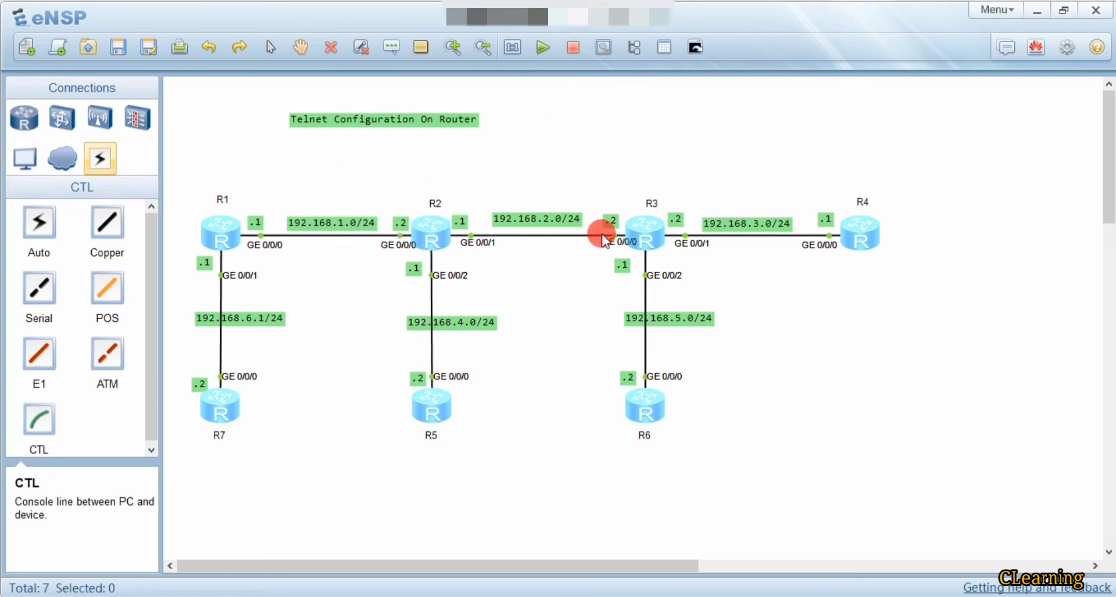
Step: Open R3's console and back out of the RIP view to user view
double_click(652, 235)
type("q")
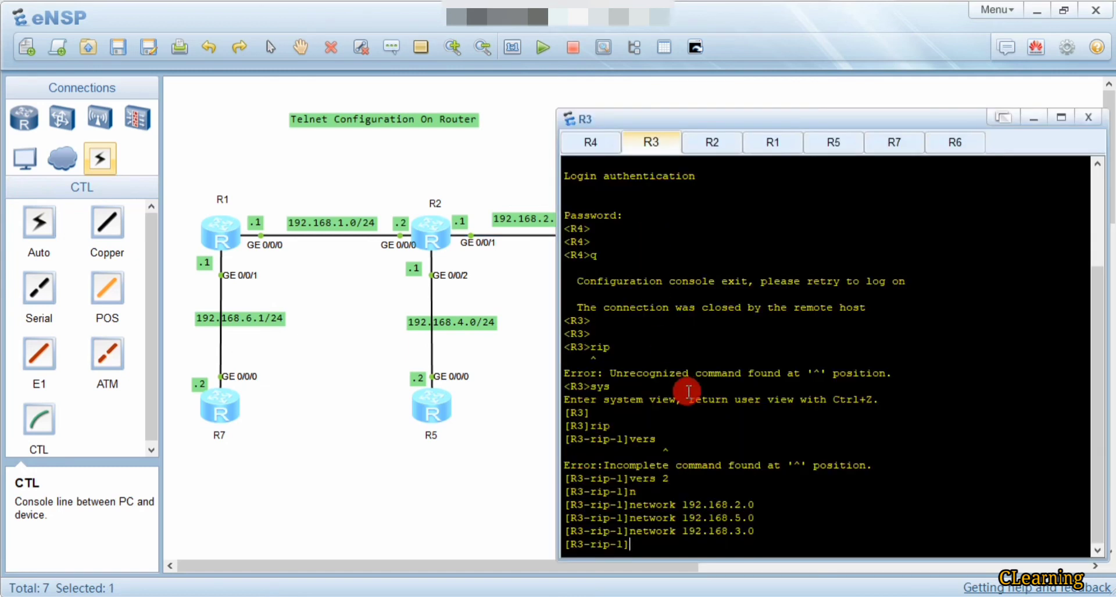
key("Return")
key("Return")
key("Return")
key("Return")
key("Return")
type("q")
key("Return")
key("Return")
key("Return")
key("Return")
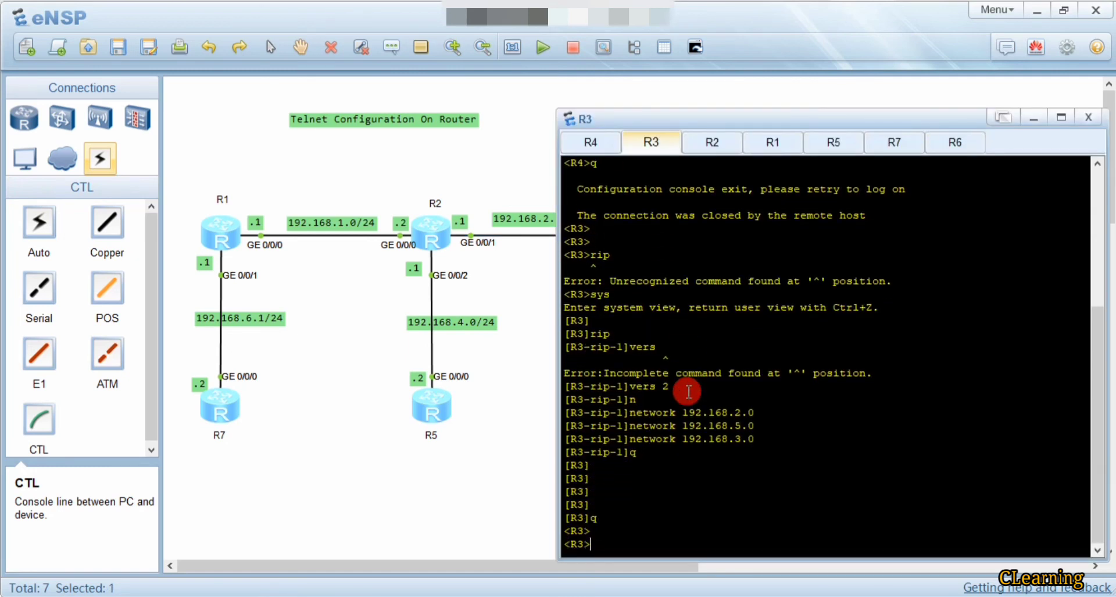
Step: Telnet from R3 to 192.168.2.1 and submit the login password for R4
type("te")
key("Tab")
type("192.16")
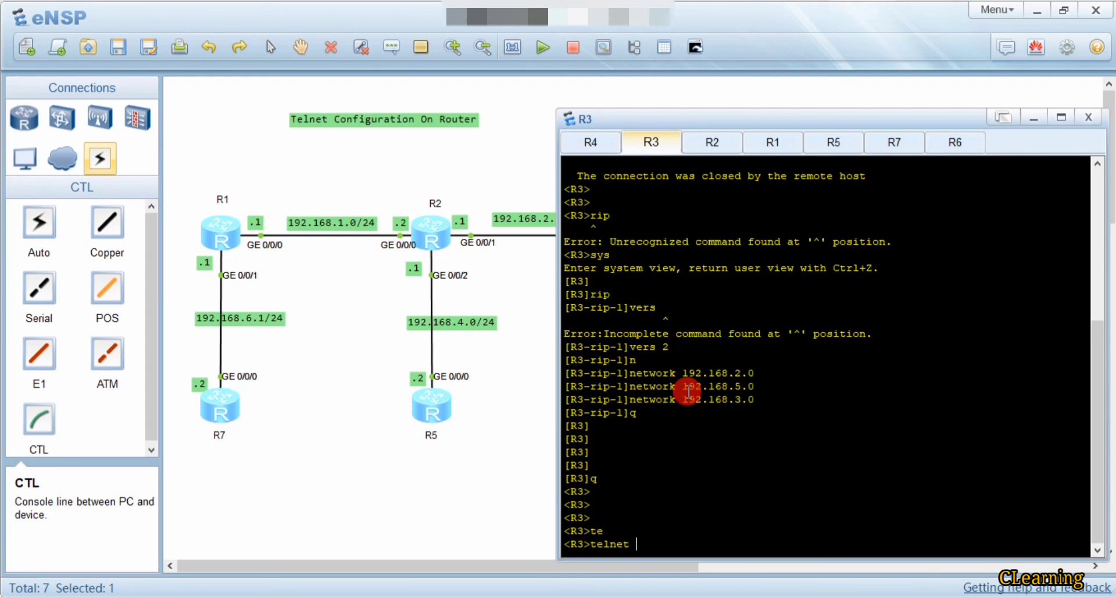
type("8.")
type("2")
type(".1")
key("Return")
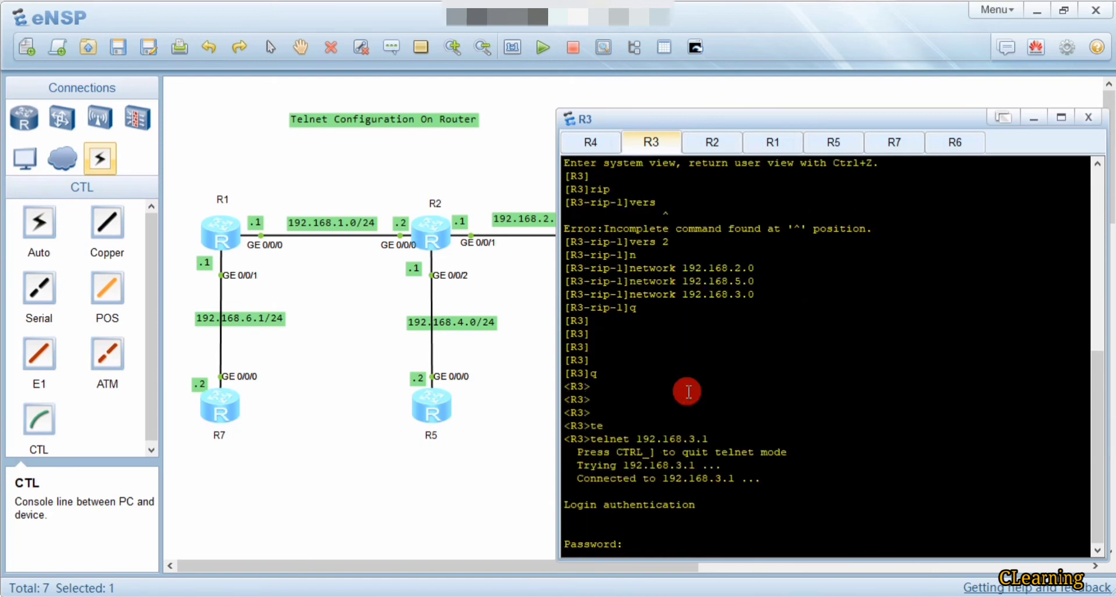
key("Return")
left_click(506, 487)
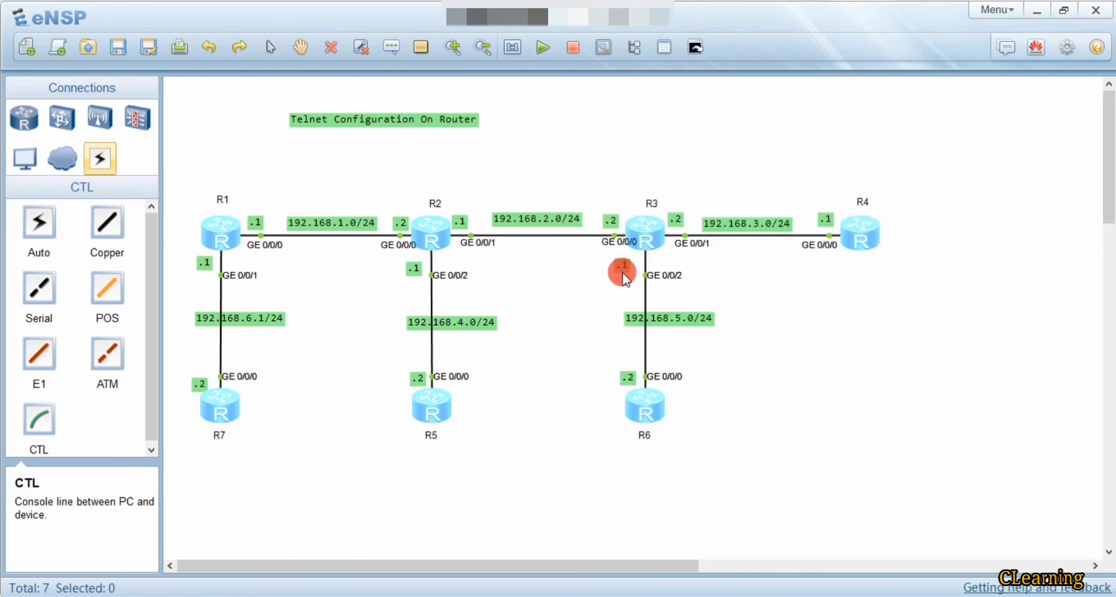
Step: On R2's console, quit out of RIP and system view and log back on to a fresh user-view prompt
double_click(433, 234)
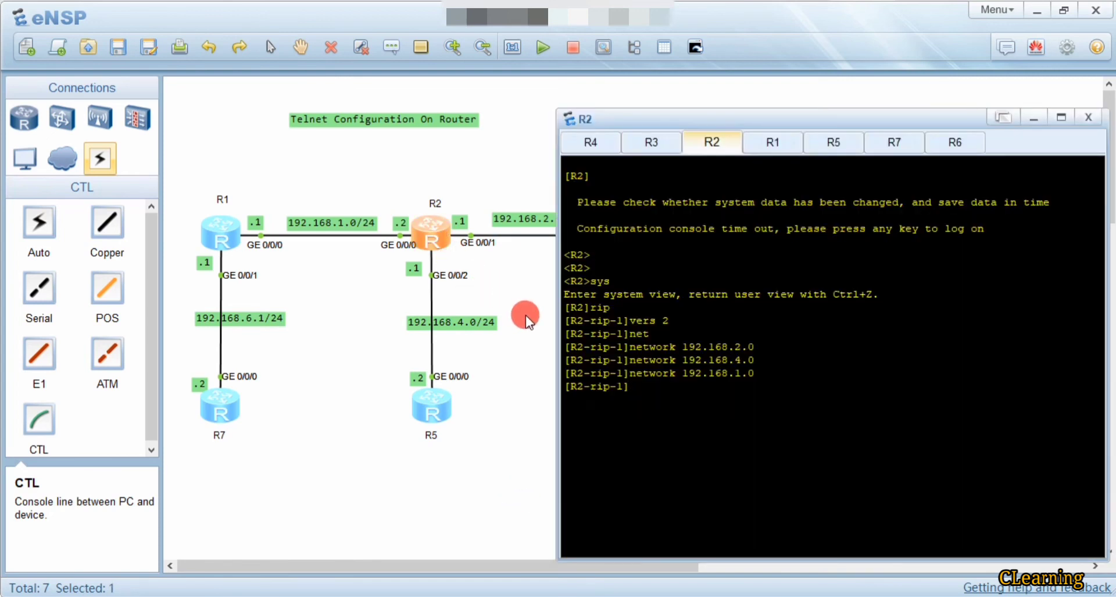
type("q")
key("Return")
type("q")
key("Return")
type("q")
key("Return")
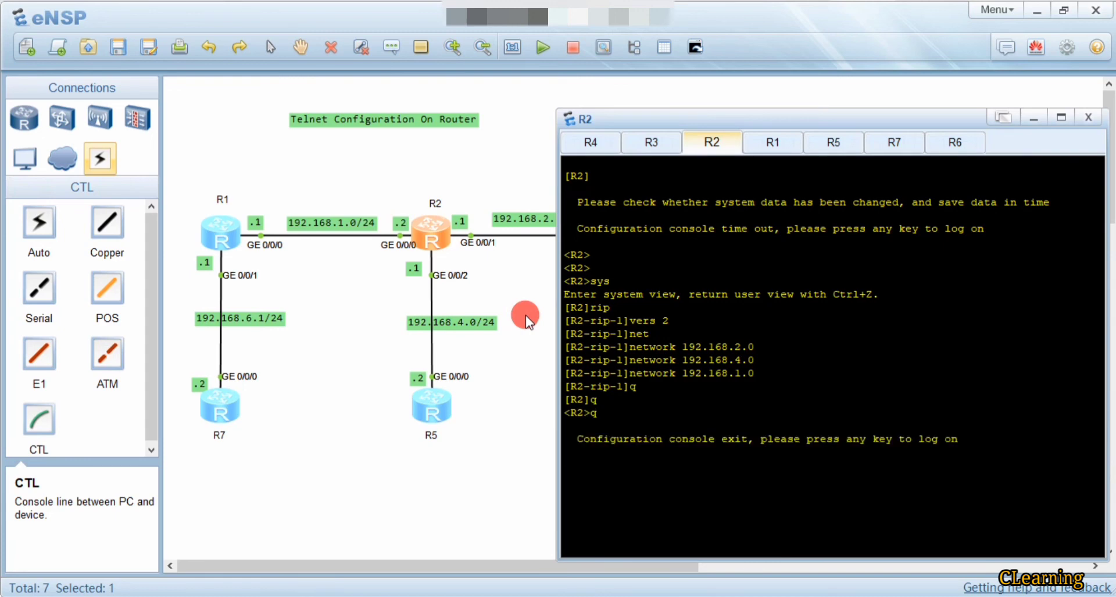
key("Return")
Step: Telnet from R2 to R4 at 192.168.3.1, log in with the password, and return to the topology
type("te")
key("Tab")
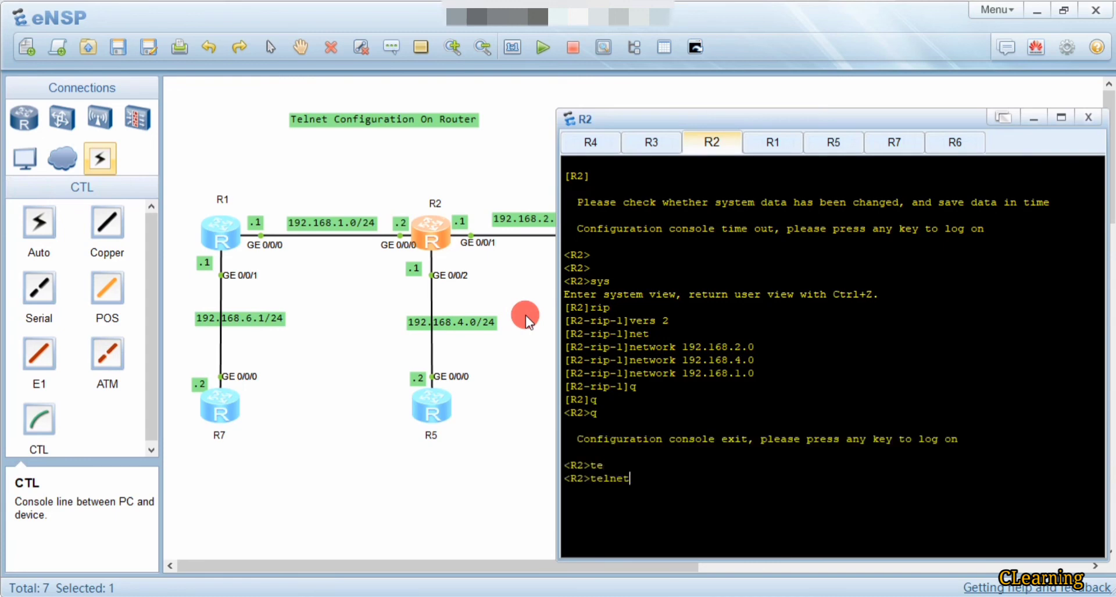
type("192.168.3.1")
key("Return")
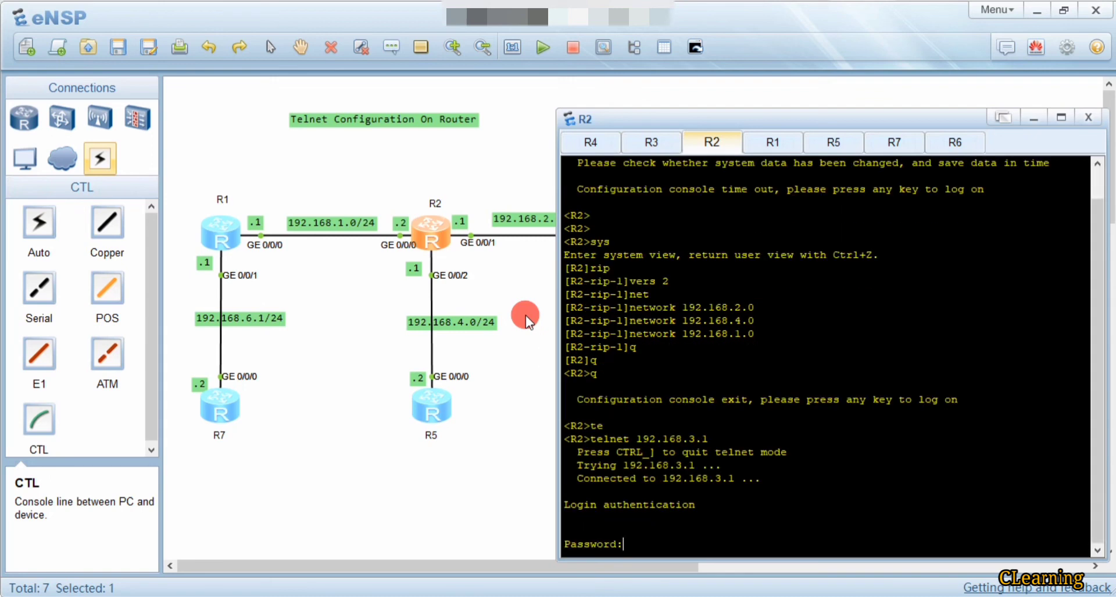
key("Return")
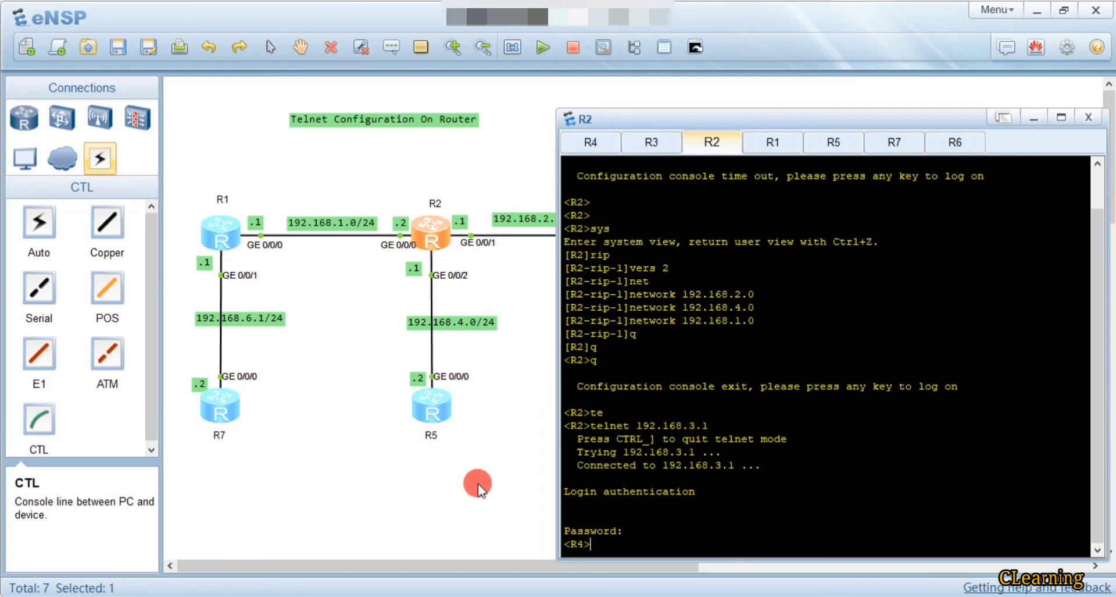
left_click(241, 238)
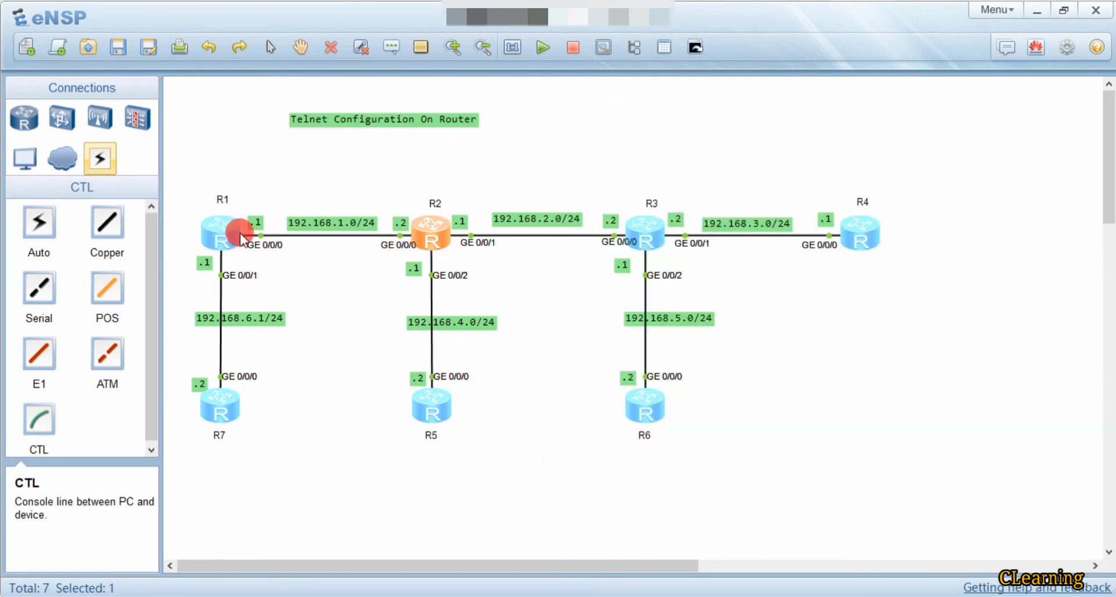
Step: On R1's console, quit out of RIP and system view back to user view
double_click(222, 229)
type("q")
key("Return")
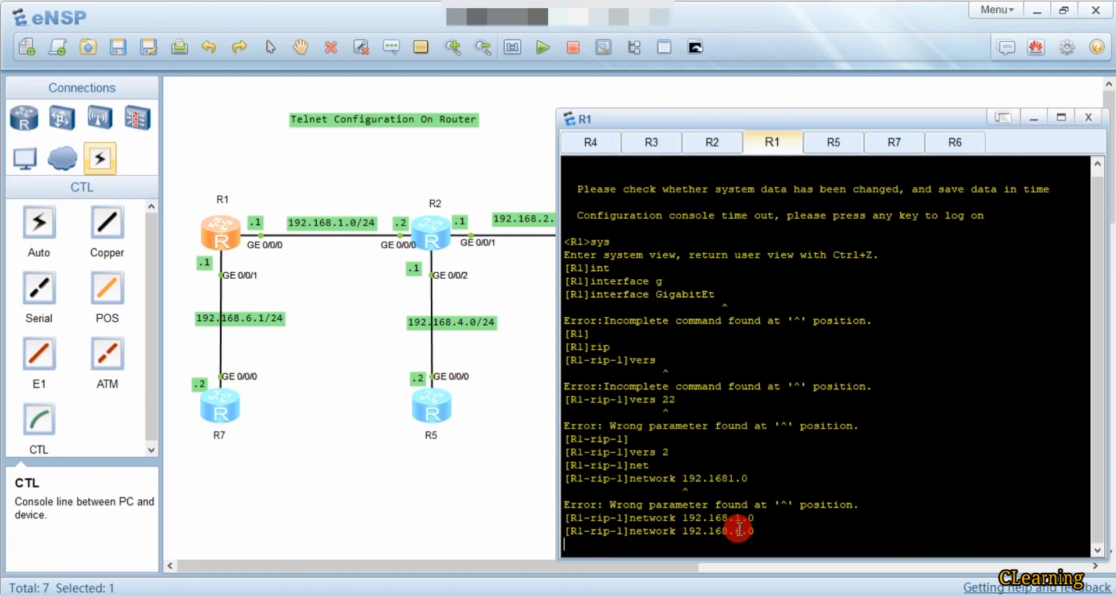
type("q")
key("Return")
key("Return")
Step: Telnet from R1 to 192.168.3.1 and log in to R4 with the password
key("Return")
type("te")
key("Tab")
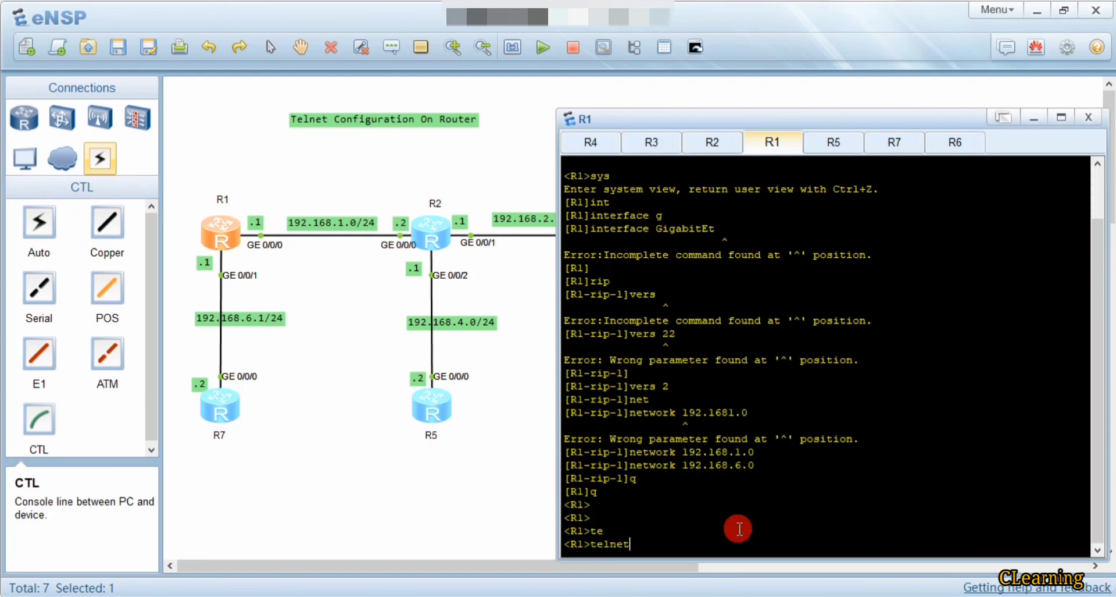
type("192.168.3.1")
key("Return")
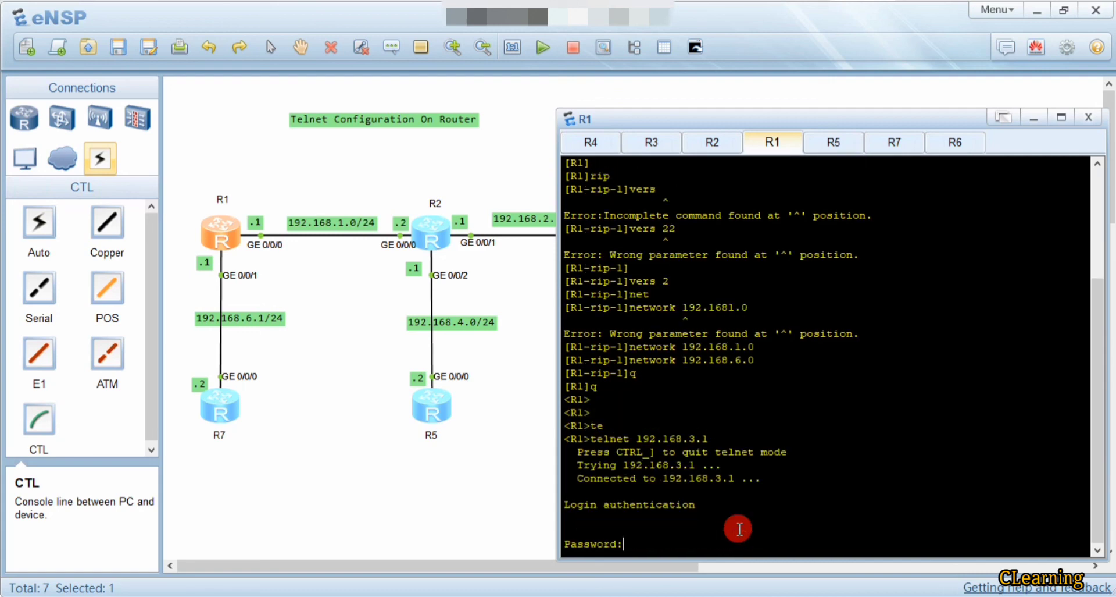
key("Return")
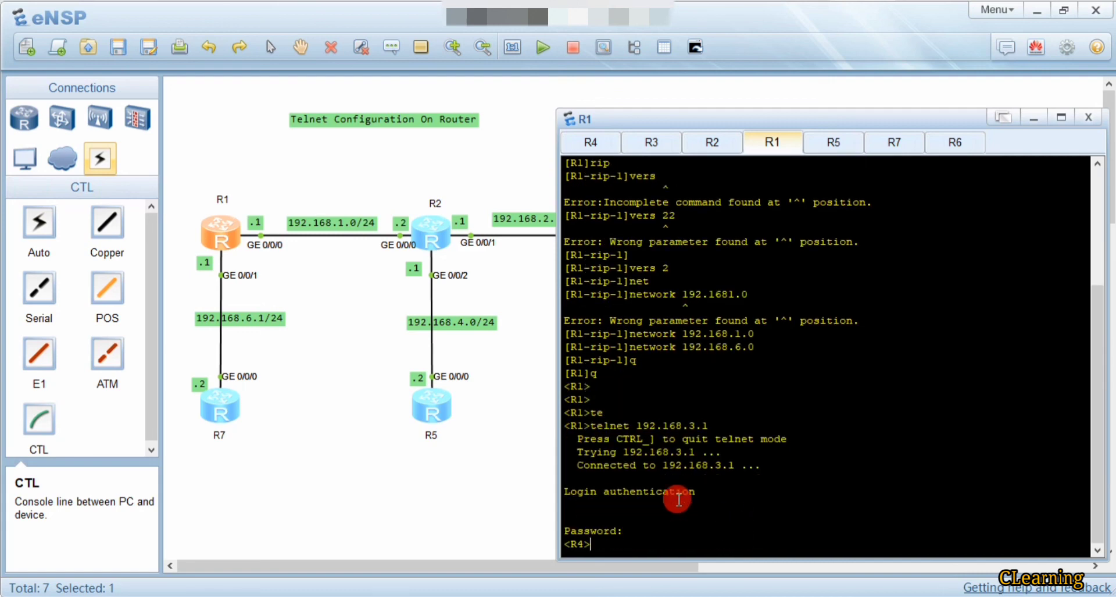
Step: Hide R1's console, then on R7's console quit out of RIP and system view to user view
left_click(481, 492)
double_click(237, 413)
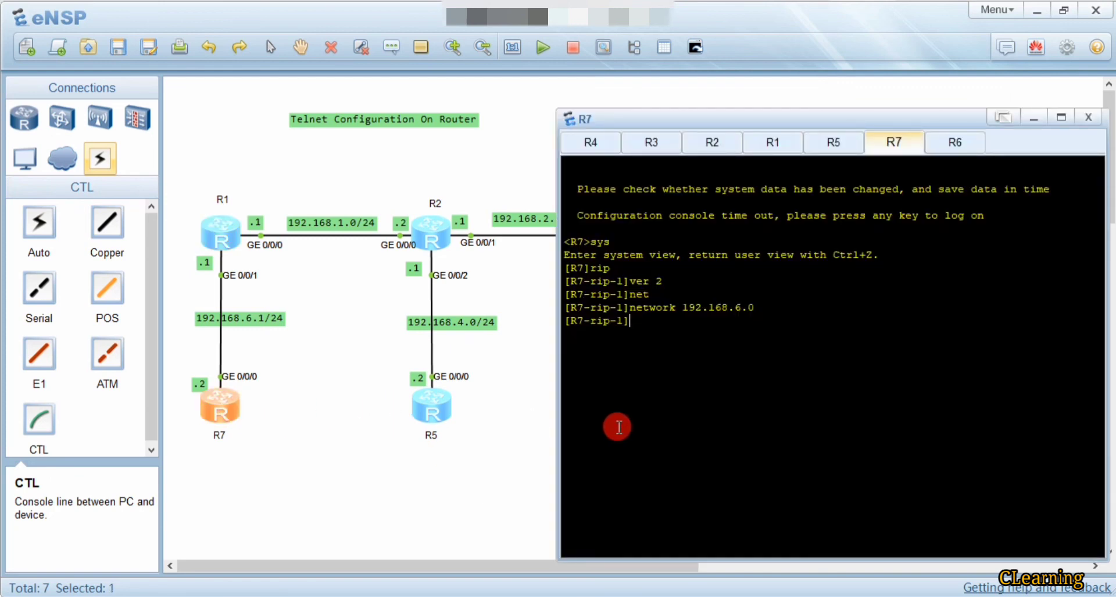
type("q")
key("Return")
type("q")
key("Return")
key("Return")
key("Return")
Step: Telnet from R7 to 192.168.3.1, log in to R4, and return to the topology
type("te")
key("Tab")
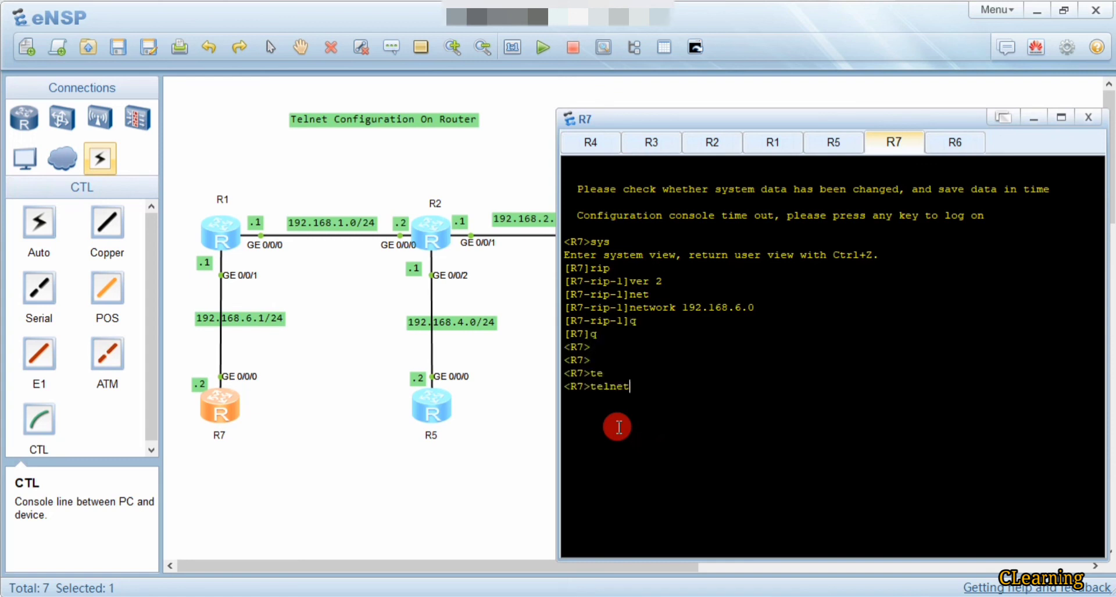
type("192.168.3.1")
key("Return")
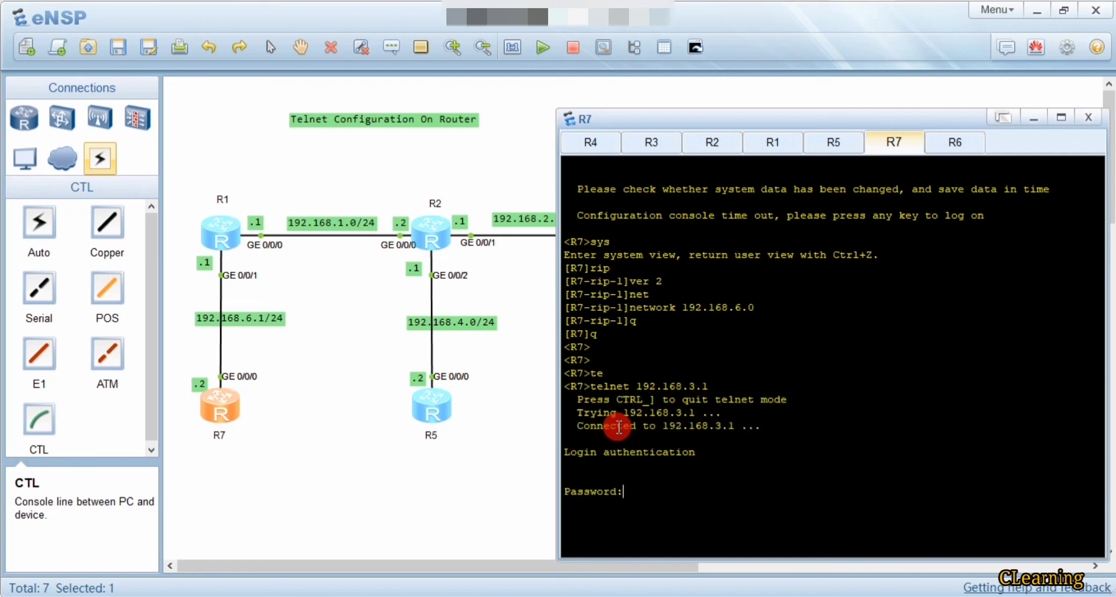
key("Return")
key("Return")
left_click(482, 494)
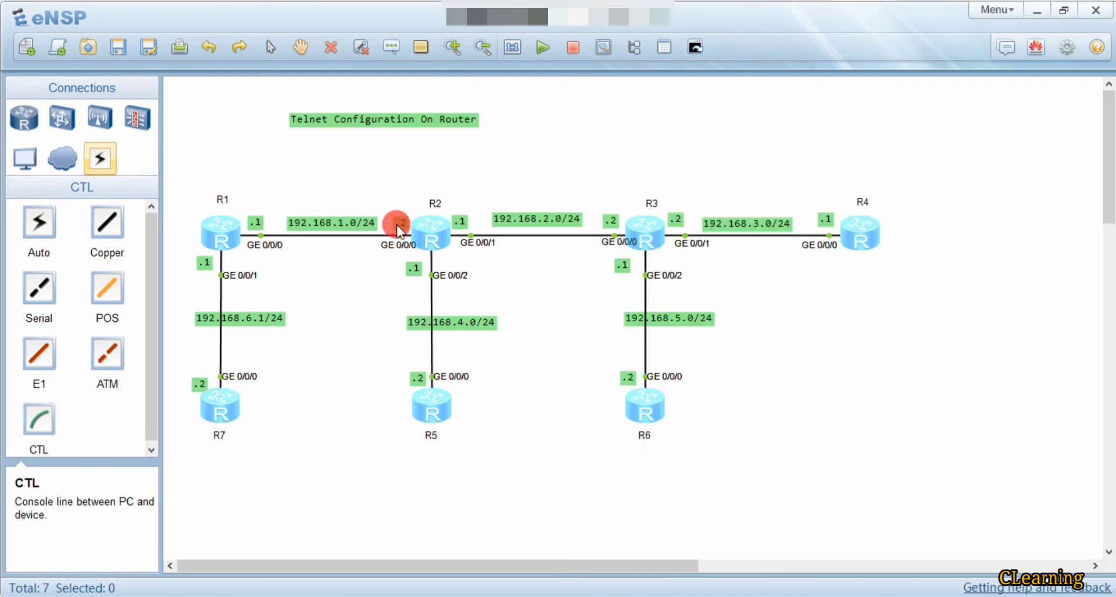
Step: On R5's console, recover from a mistyped quit and exit RIP and system view to user view
double_click(436, 407)
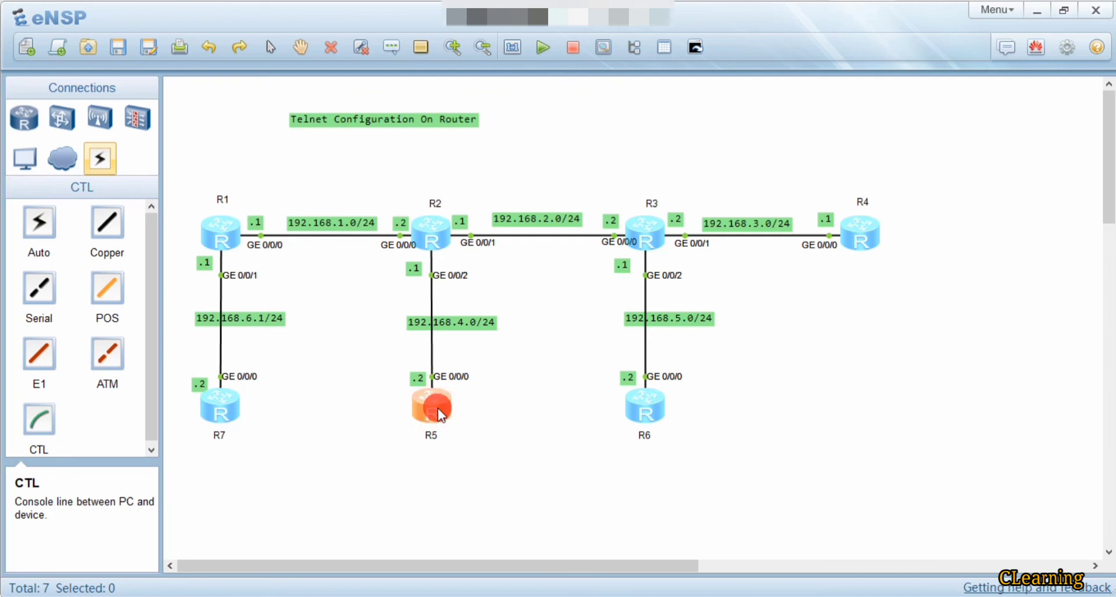
type("q")
key("Return")
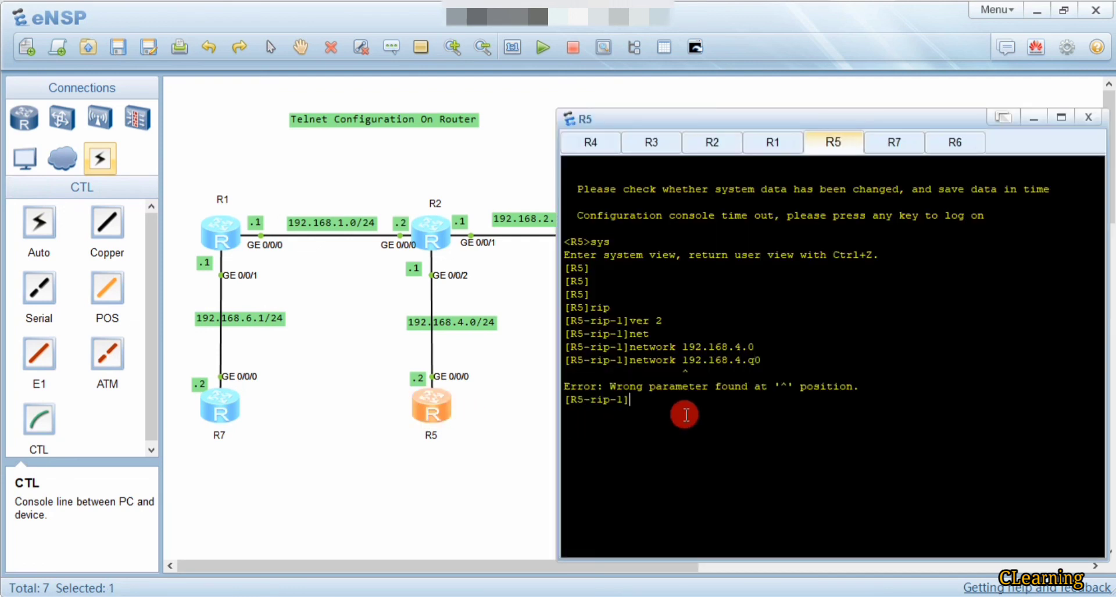
key("Return")
type("q")
key("Return")
key("Return")
type("q")
key("Return")
key("Return")
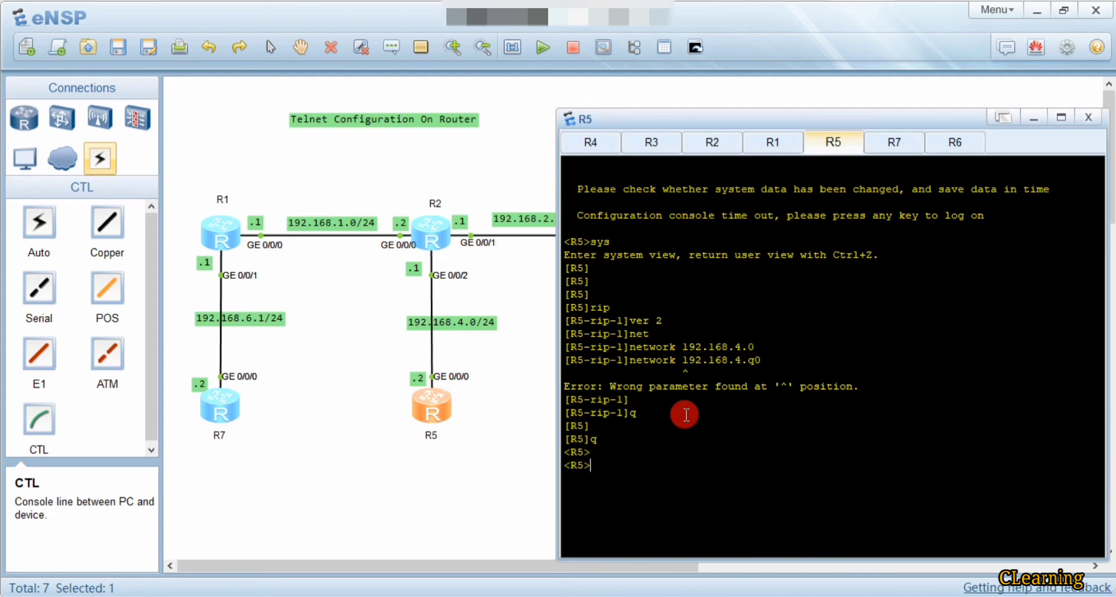
Step: Telnet from R5 to 192.168.3.1 and log in to R4 with the password
type("te")
key("Tab")
type("192.168.")
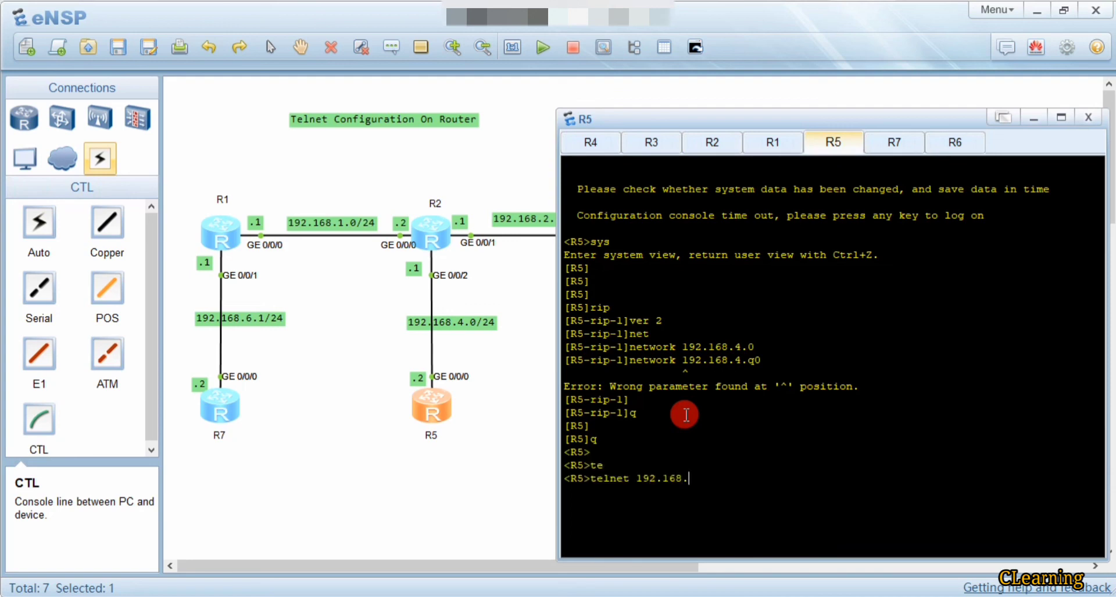
type("3.1")
key("Return")
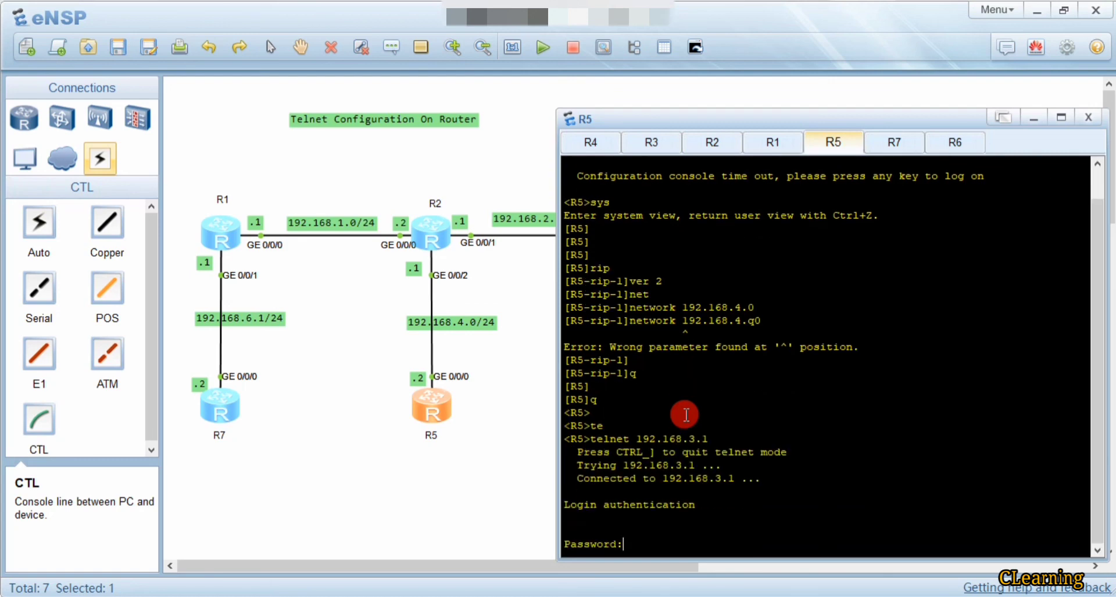
key("Return")
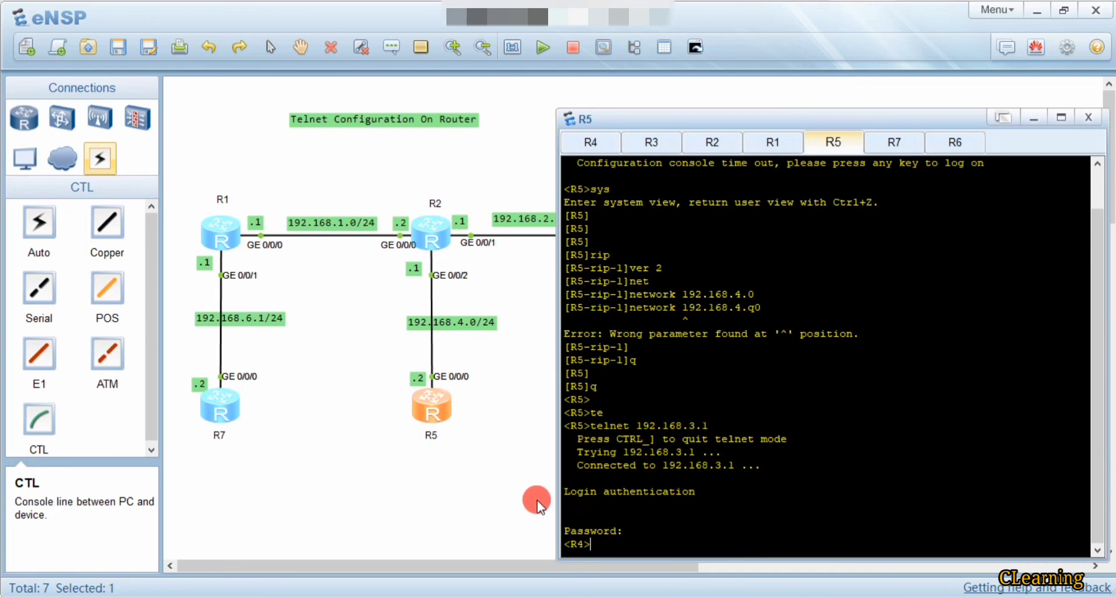
Step: Hide R5's console, then on R6's console quit out of RIP and system view to user view
left_click(504, 477)
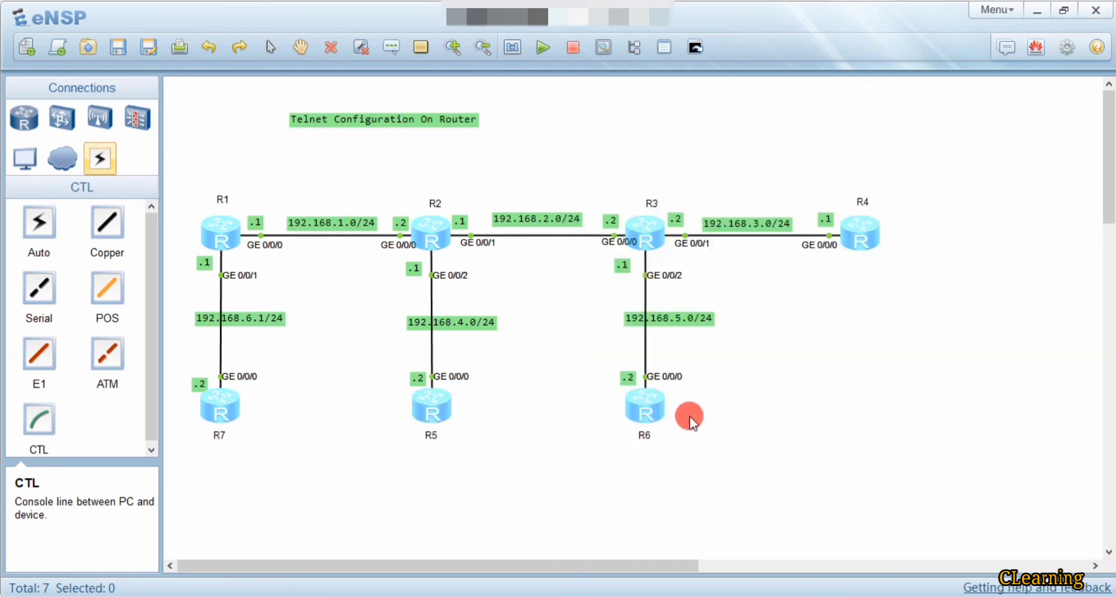
double_click(654, 406)
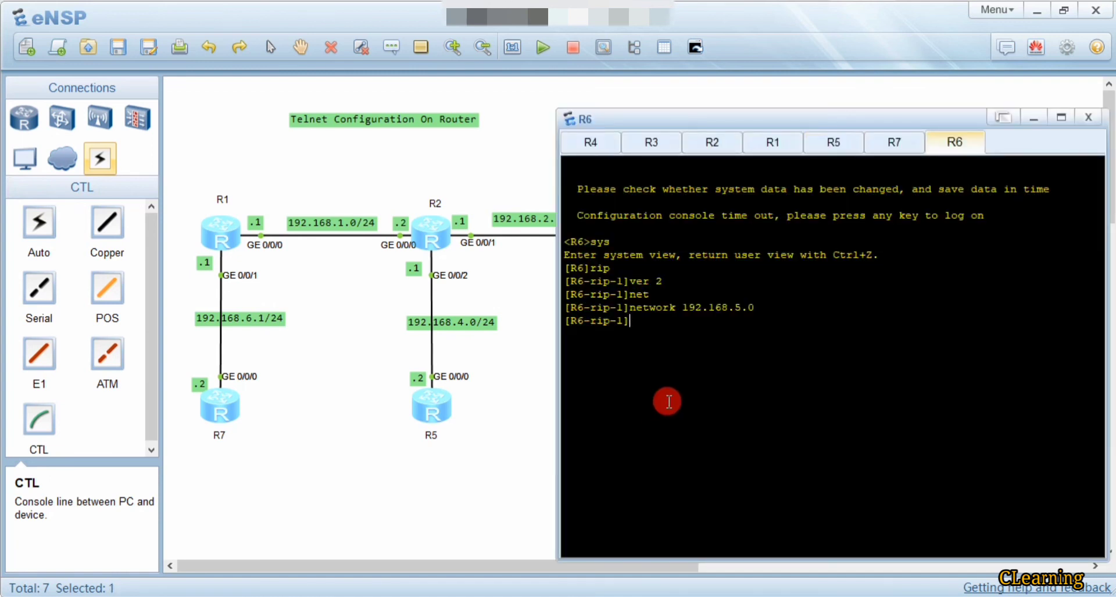
type("q")
key("Return")
type("q")
key("Return")
key("Return")
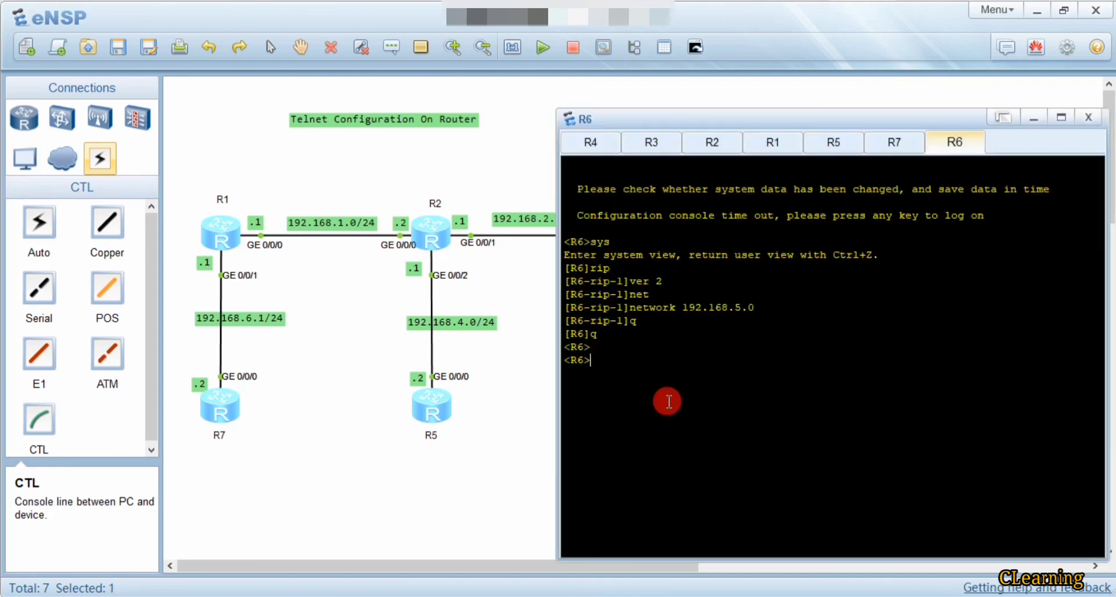
key("Return")
Step: Start a telnet connection from R6 to R4 at 192.168.3.1
type("te")
key("Tab")
type("192.1")
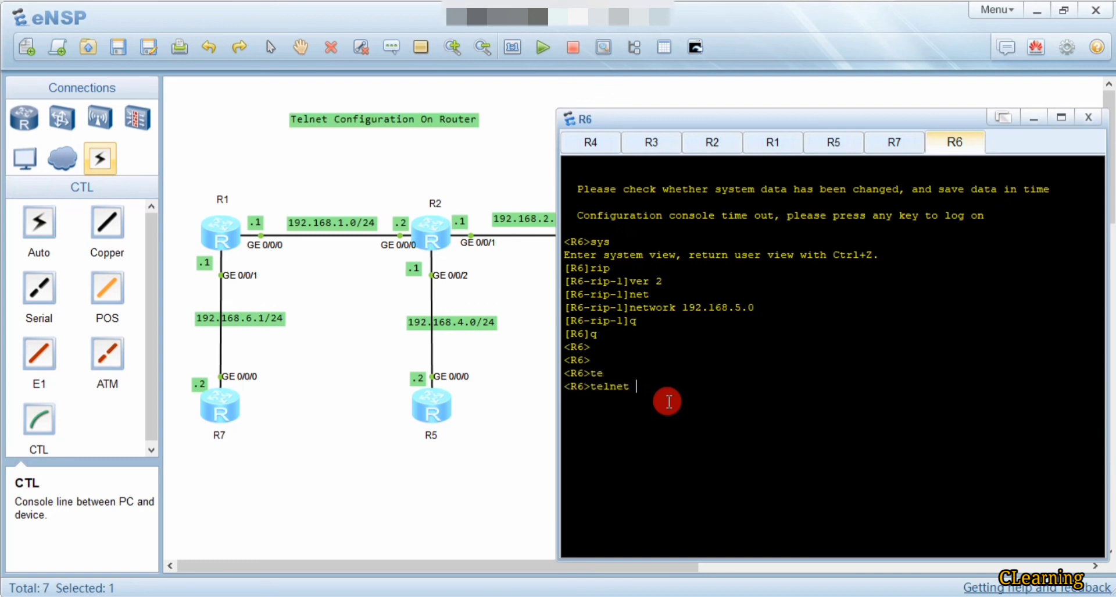
type("68.3.1 2")
key("Return")
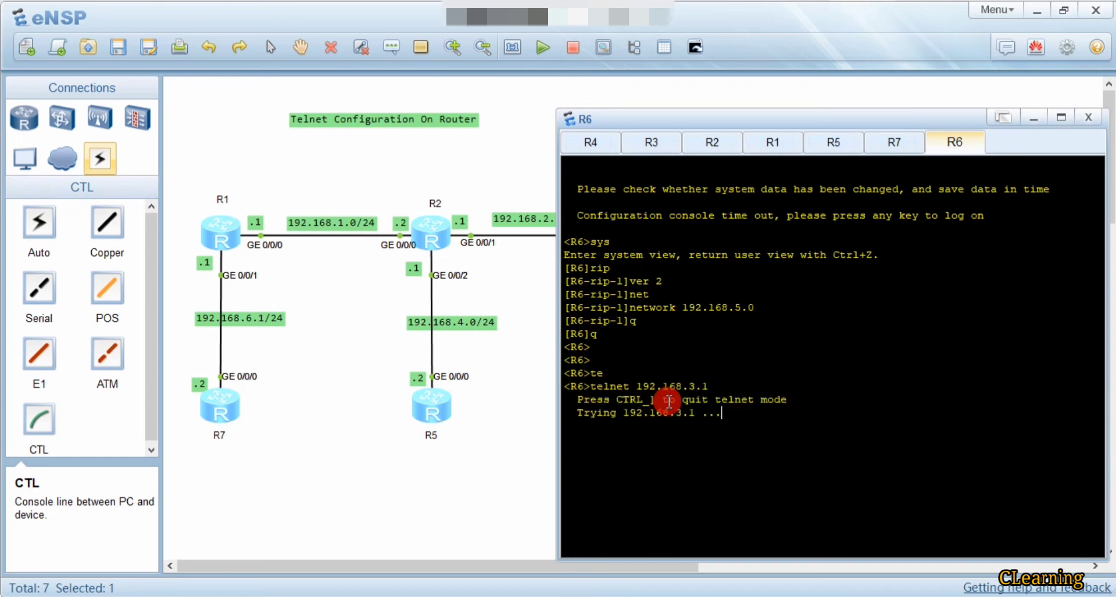